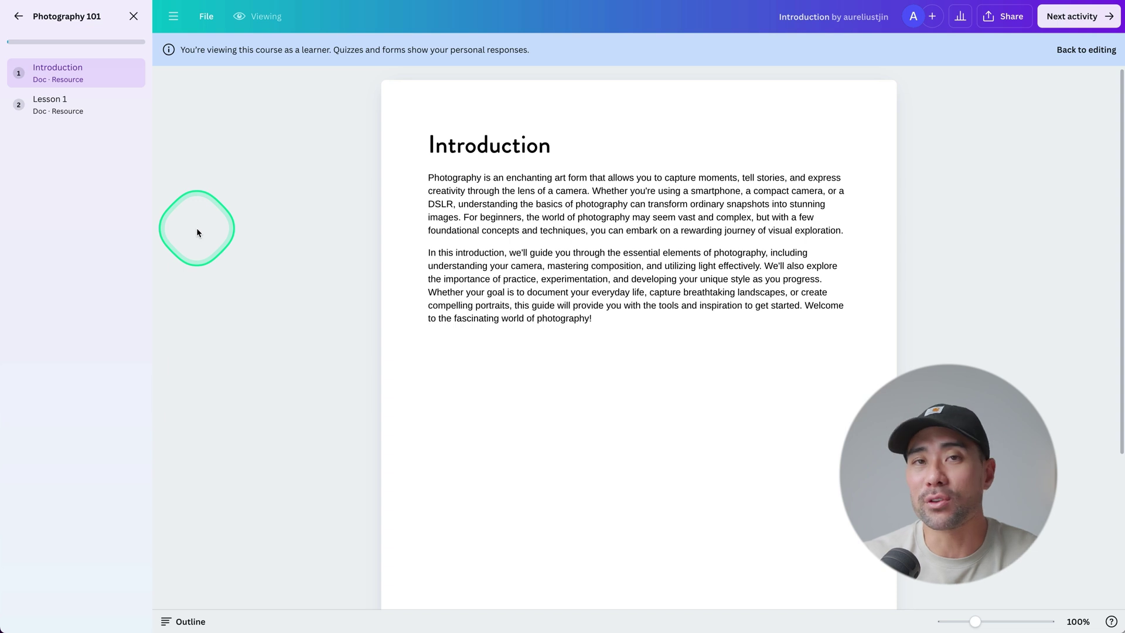
# Step: Preview the Lesson 1 and Introduction docs in learner view
pyautogui.click(58, 102)
pyautogui.click(61, 70)
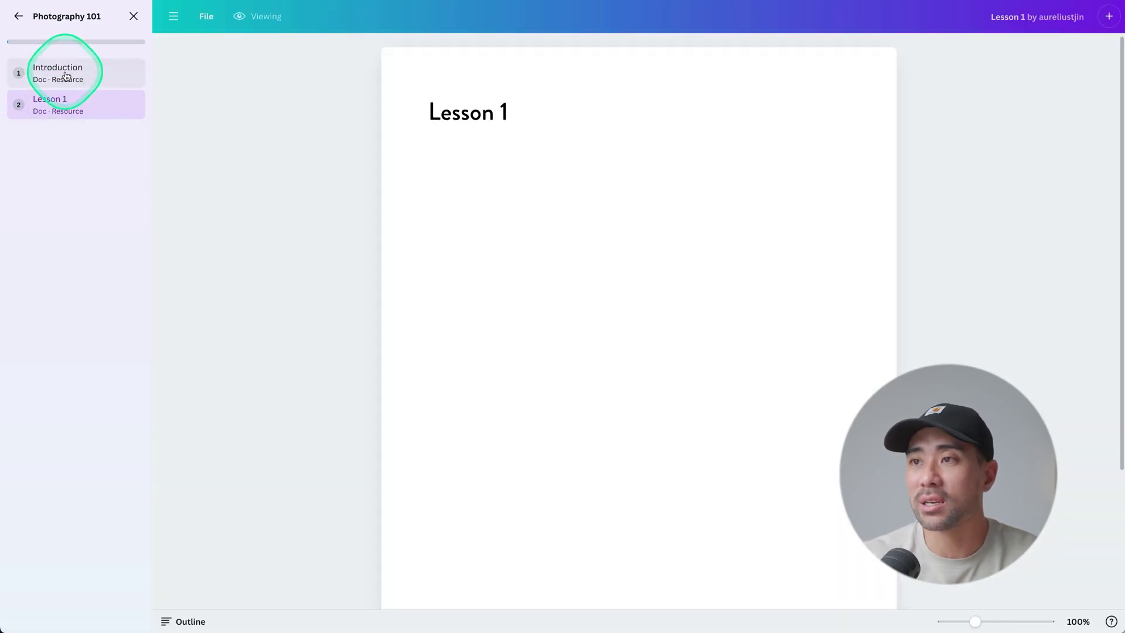
pyautogui.click(65, 74)
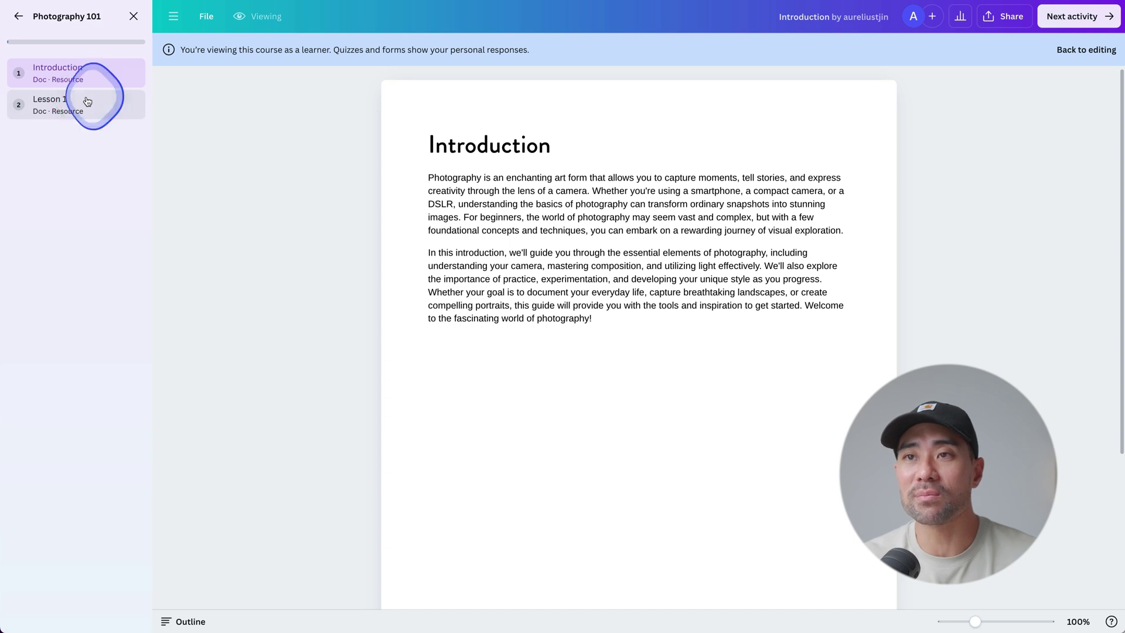
pyautogui.click(87, 102)
# Step: Step through the Lesson 1 doc as a learner, then go back to editing the course
pyautogui.click(80, 483)
pyautogui.click(55, 112)
pyautogui.click(40, 233)
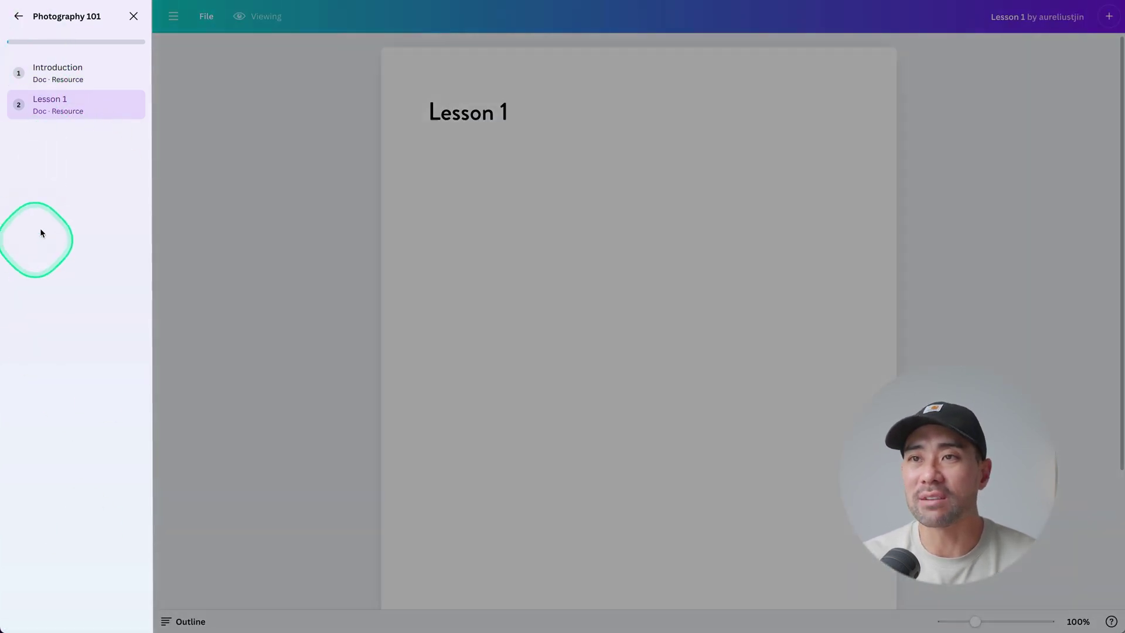
pyautogui.click(62, 359)
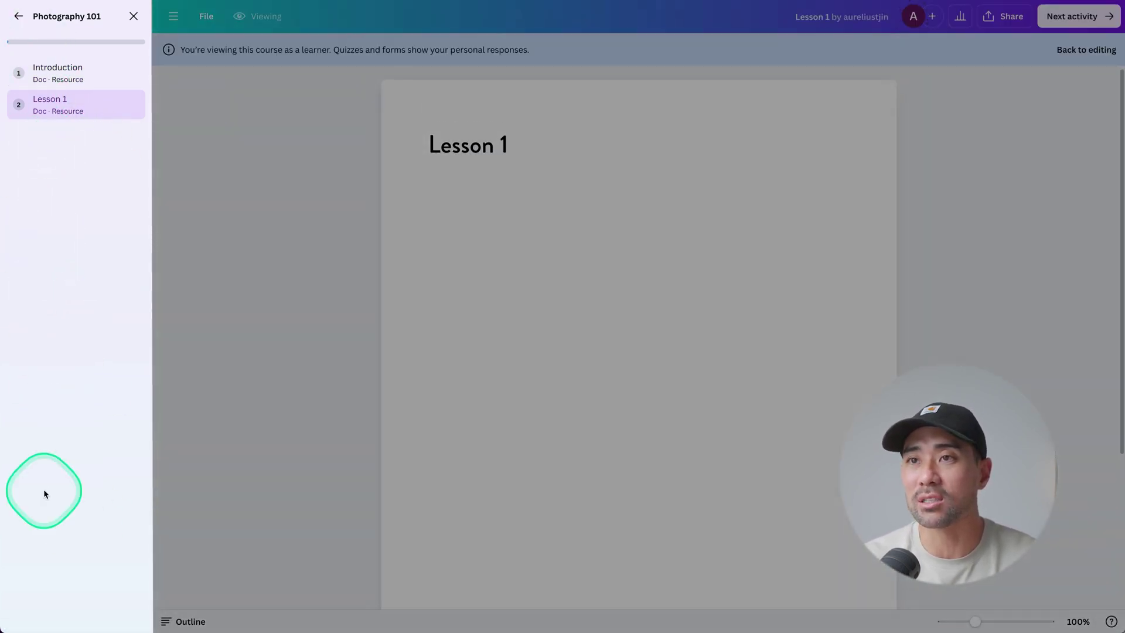
pyautogui.click(55, 151)
pyautogui.click(36, 327)
pyautogui.click(191, 294)
pyautogui.click(900, 116)
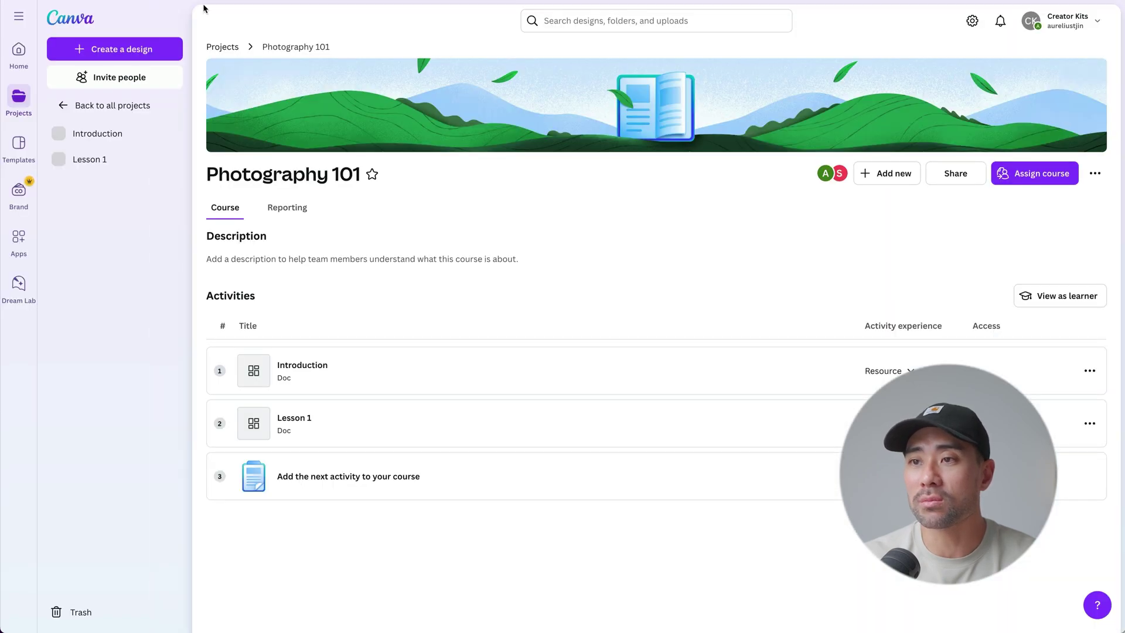
# Step: Review the options for adding another activity, dismiss them, and return to Projects
pyautogui.click(322, 513)
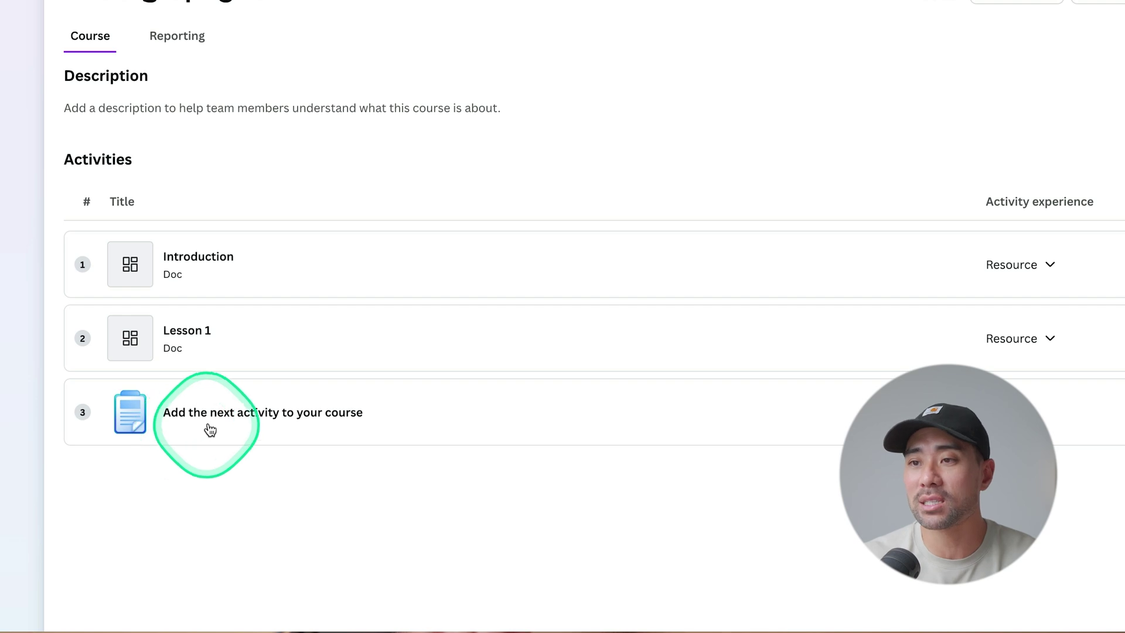
pyautogui.click(209, 427)
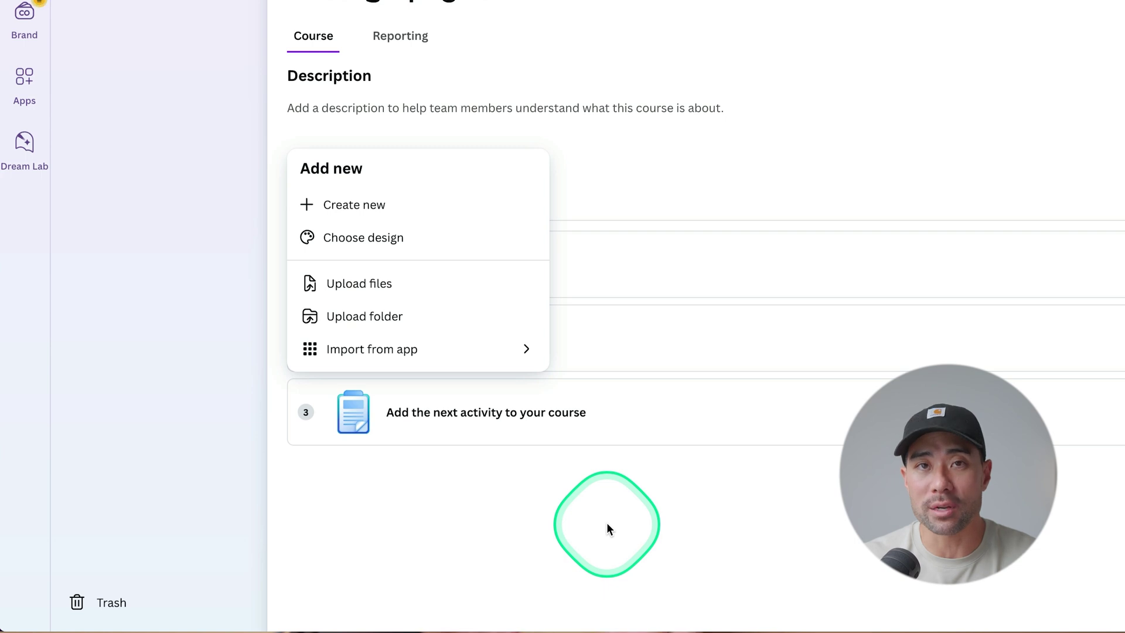
pyautogui.click(608, 524)
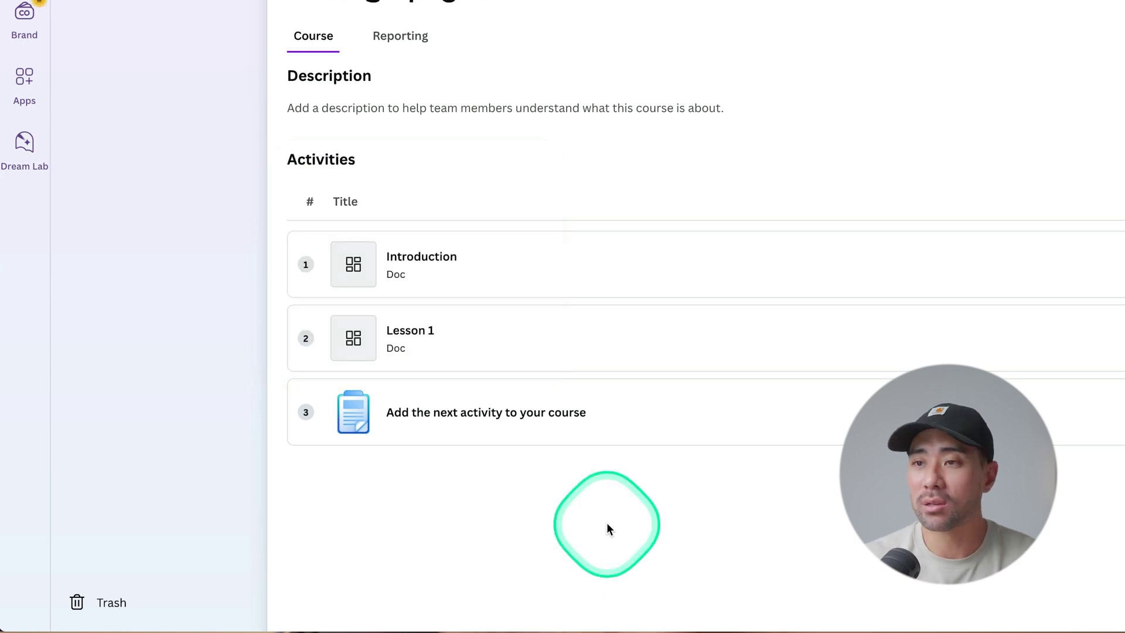
pyautogui.click(606, 525)
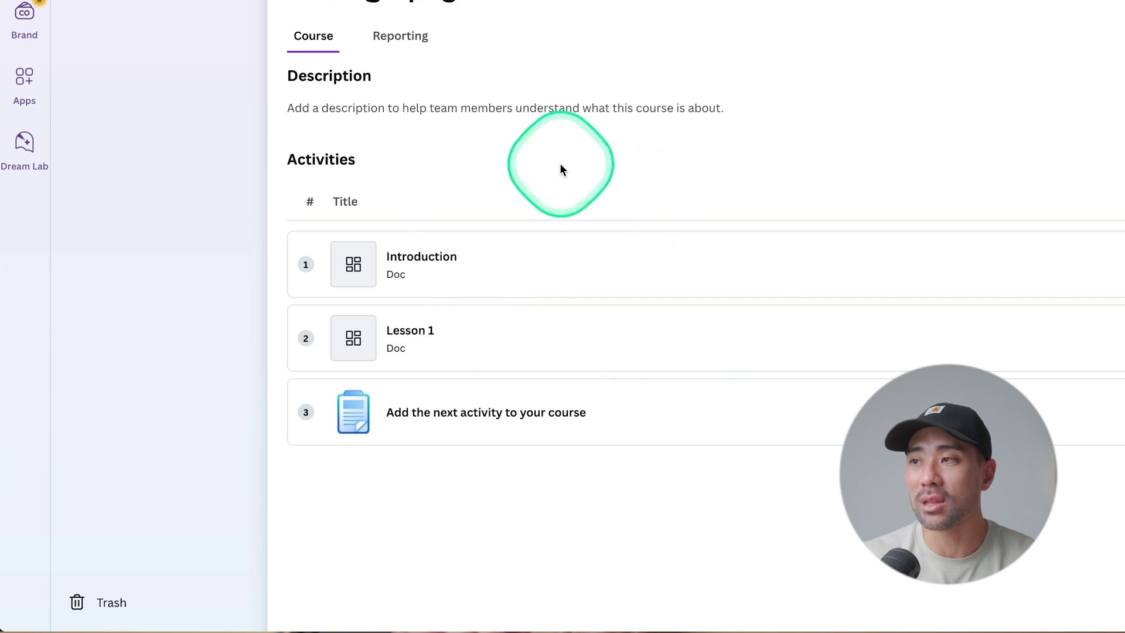
pyautogui.click(20, 81)
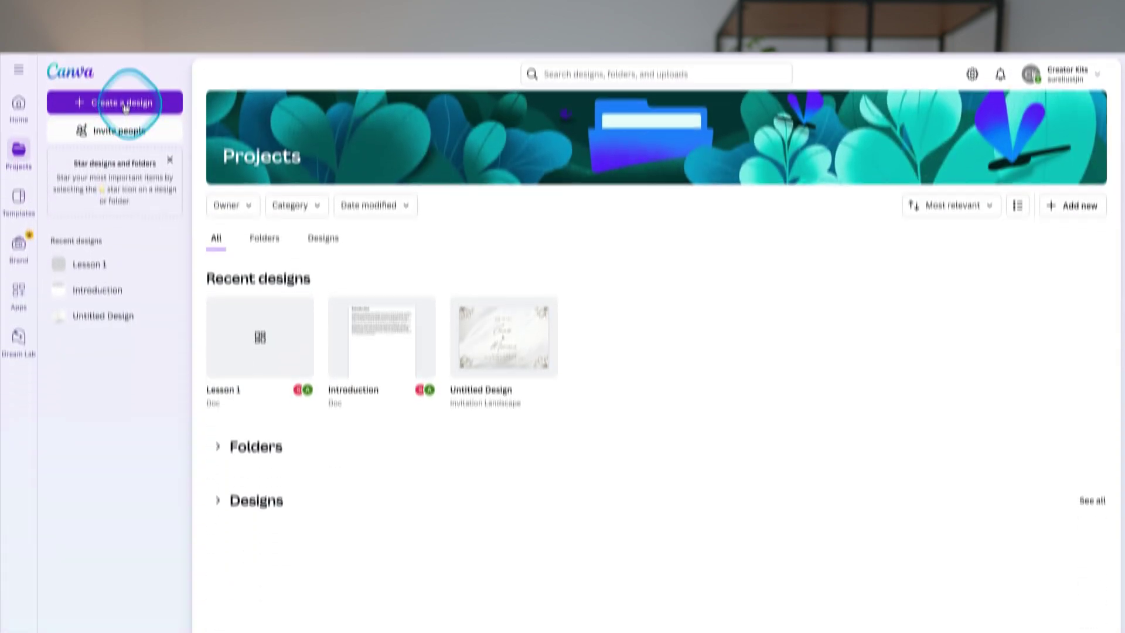
# Step: Browse the Create a design catalogue's For you, popular and all-category design types
pyautogui.click(124, 50)
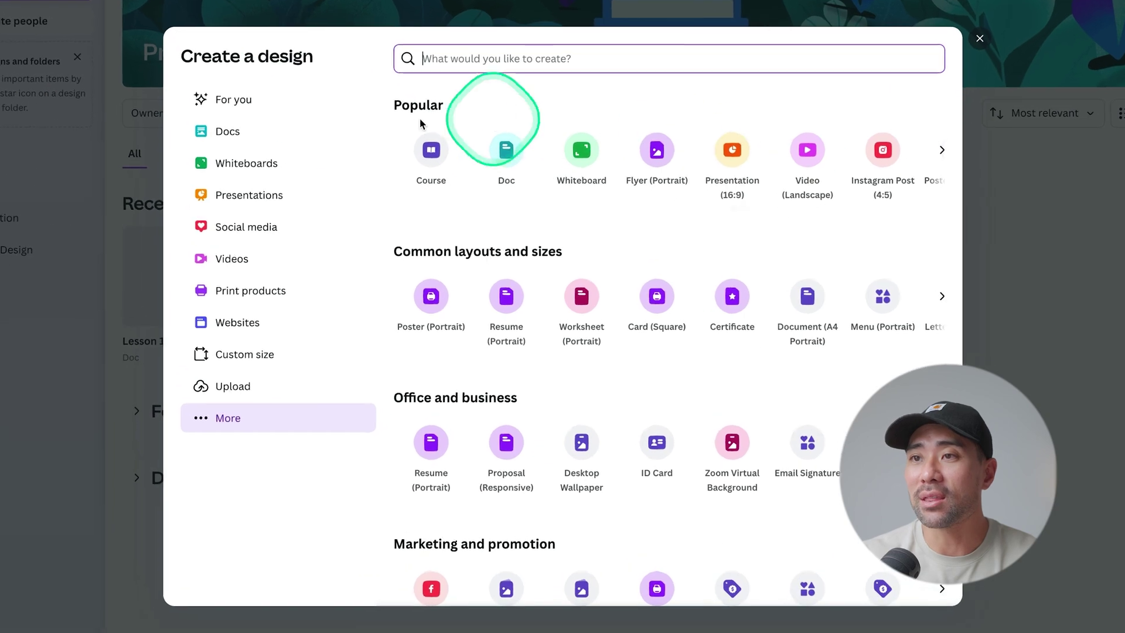
pyautogui.click(218, 94)
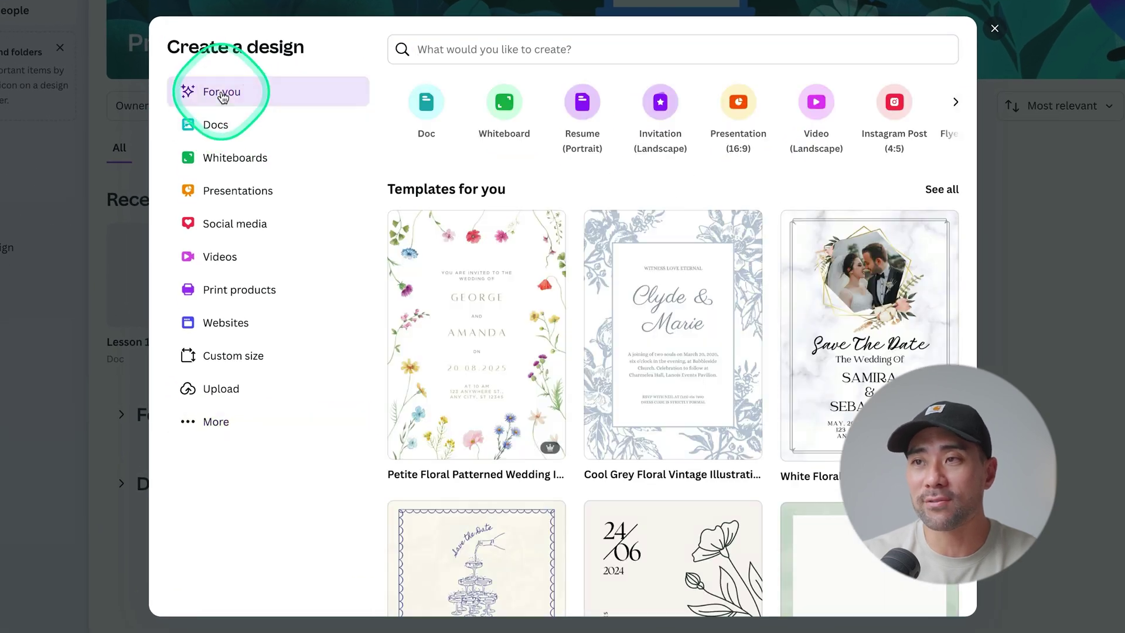
pyautogui.click(956, 103)
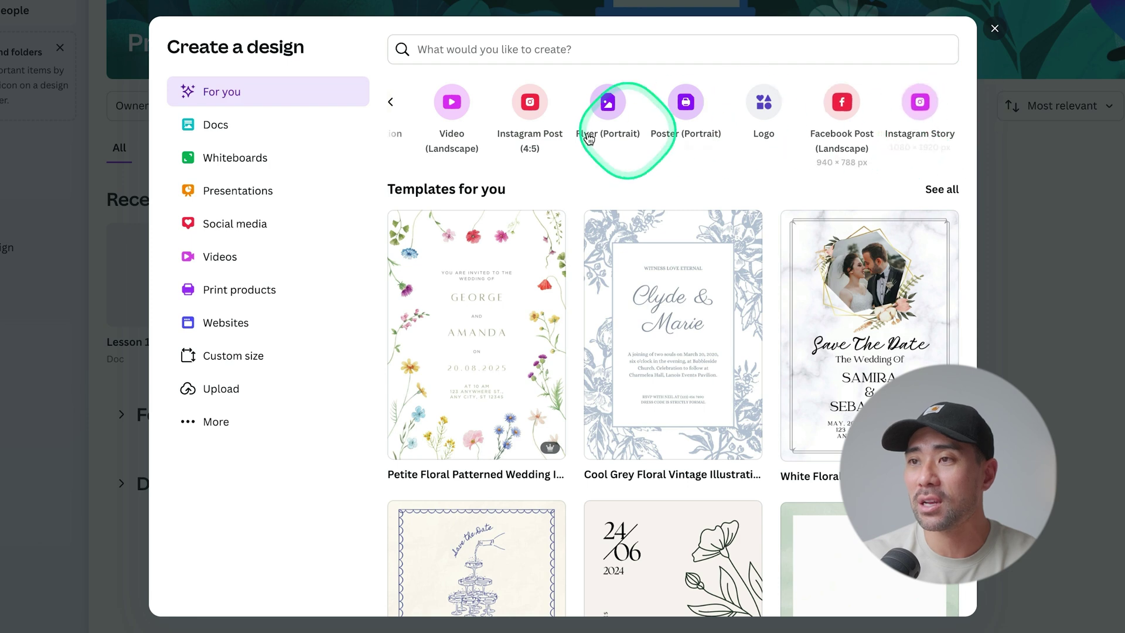
pyautogui.click(212, 432)
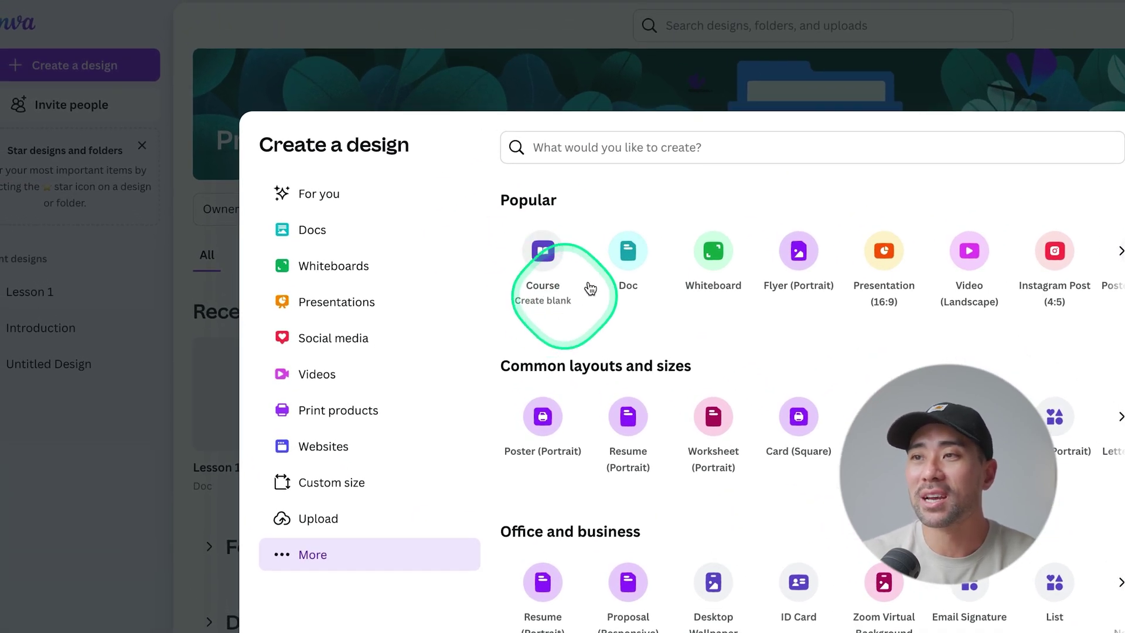
# Step: Search the design types for 'course', then clear the search and scroll the categories
pyautogui.click(635, 149)
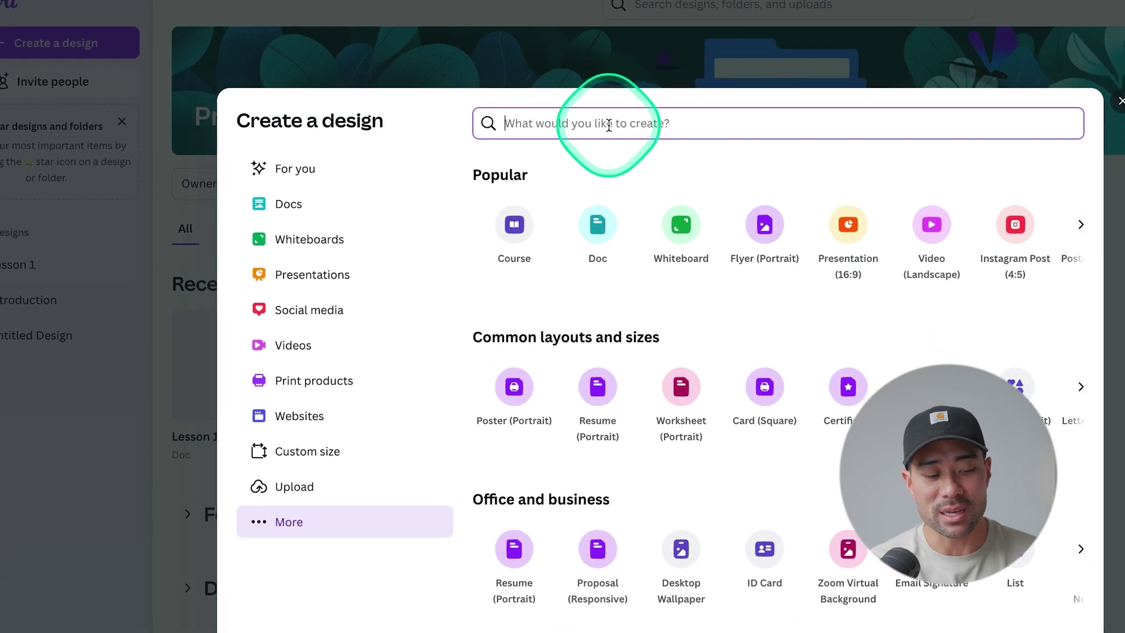
pyautogui.write('course')
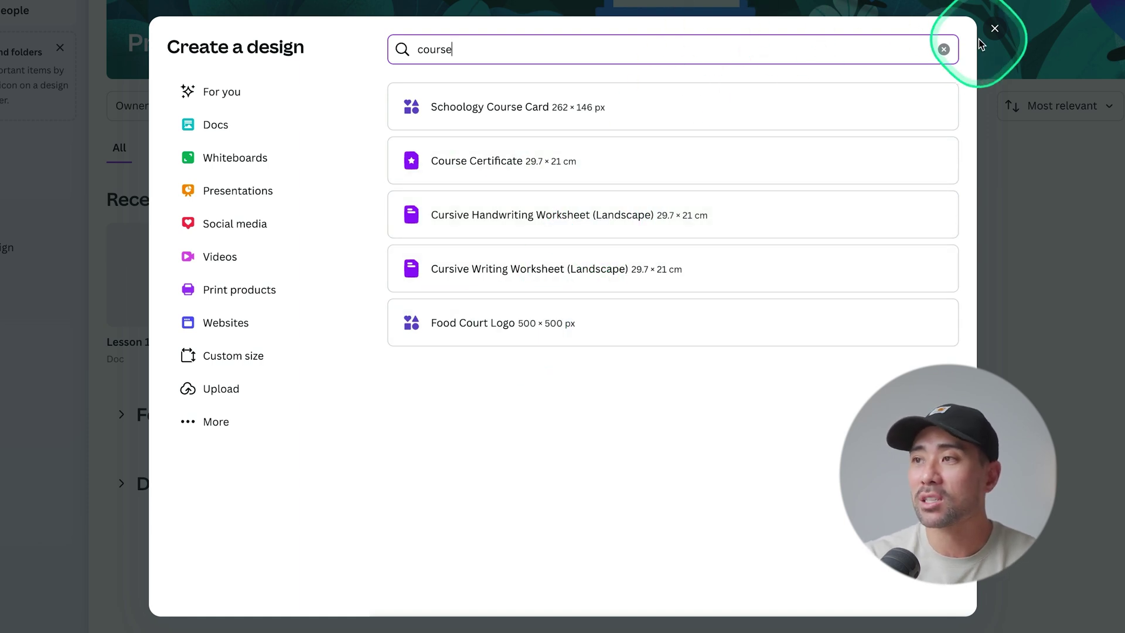
pyautogui.click(945, 50)
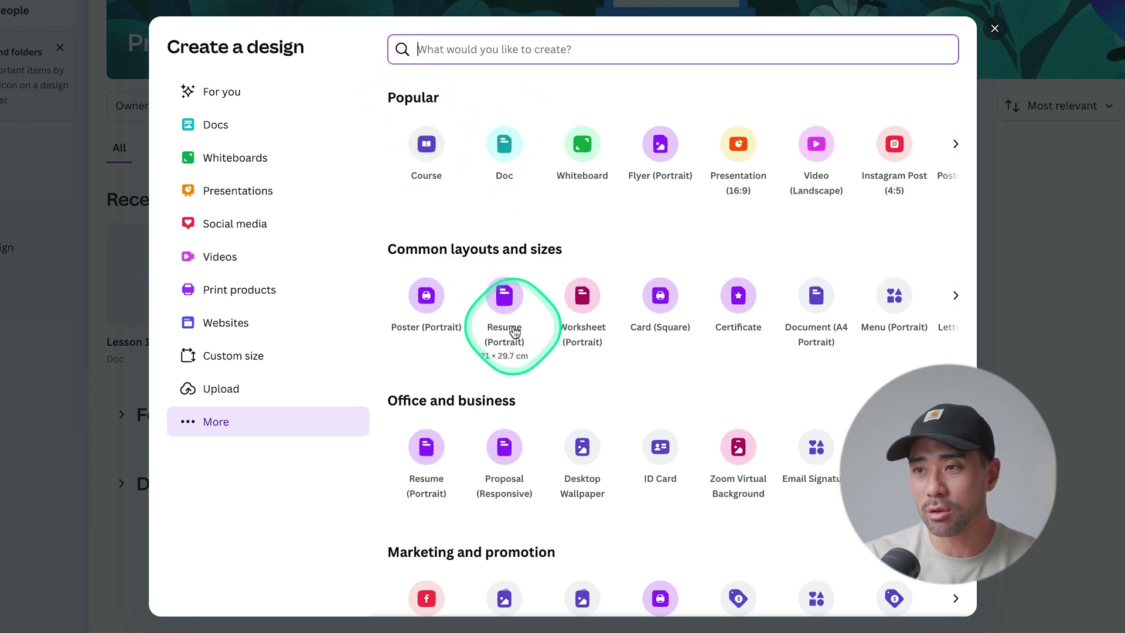
pyautogui.scroll(-2, 514, 328)
pyautogui.scroll(-5, 513, 330)
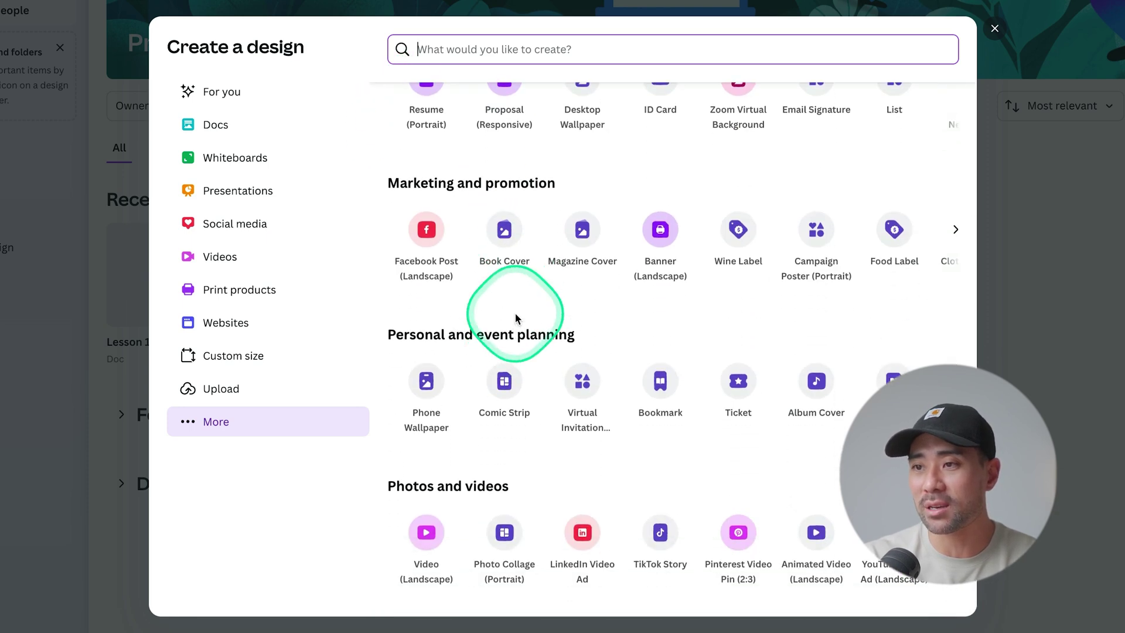
pyautogui.scroll(7, 486, 390)
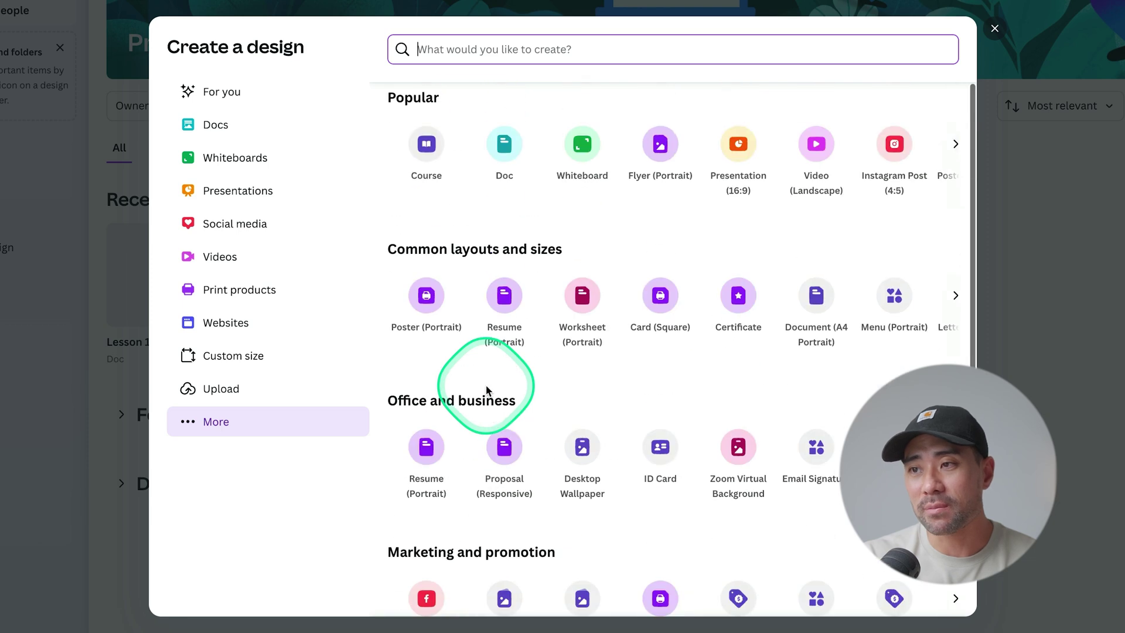
# Step: Create a new course from the Course tile and retitle it Photography 101
pyautogui.click(431, 150)
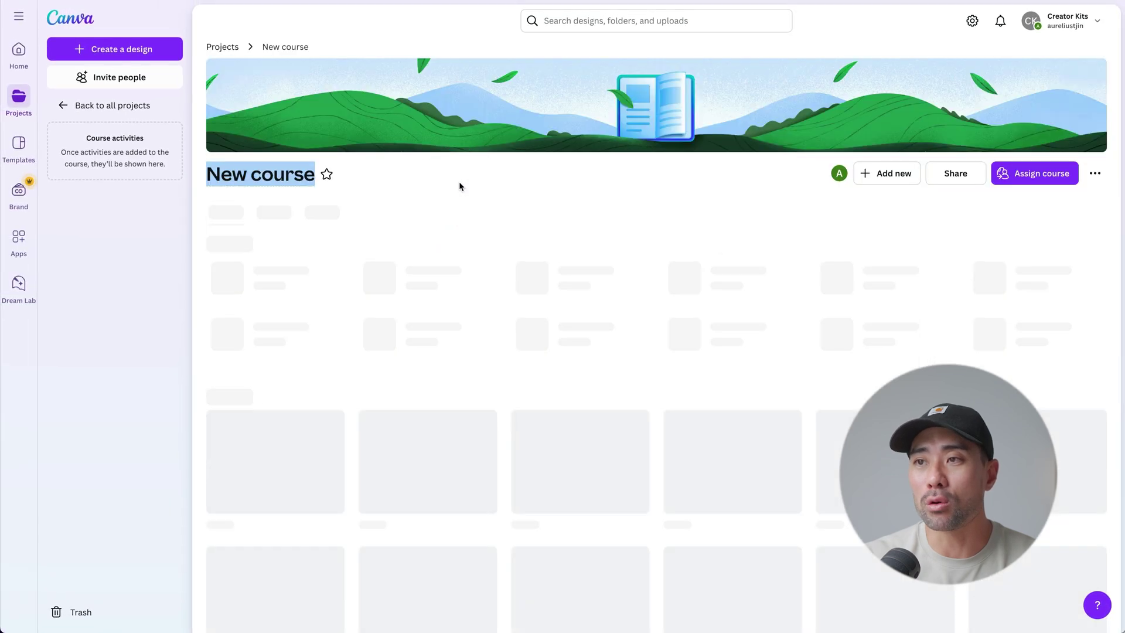
pyautogui.click(525, 432)
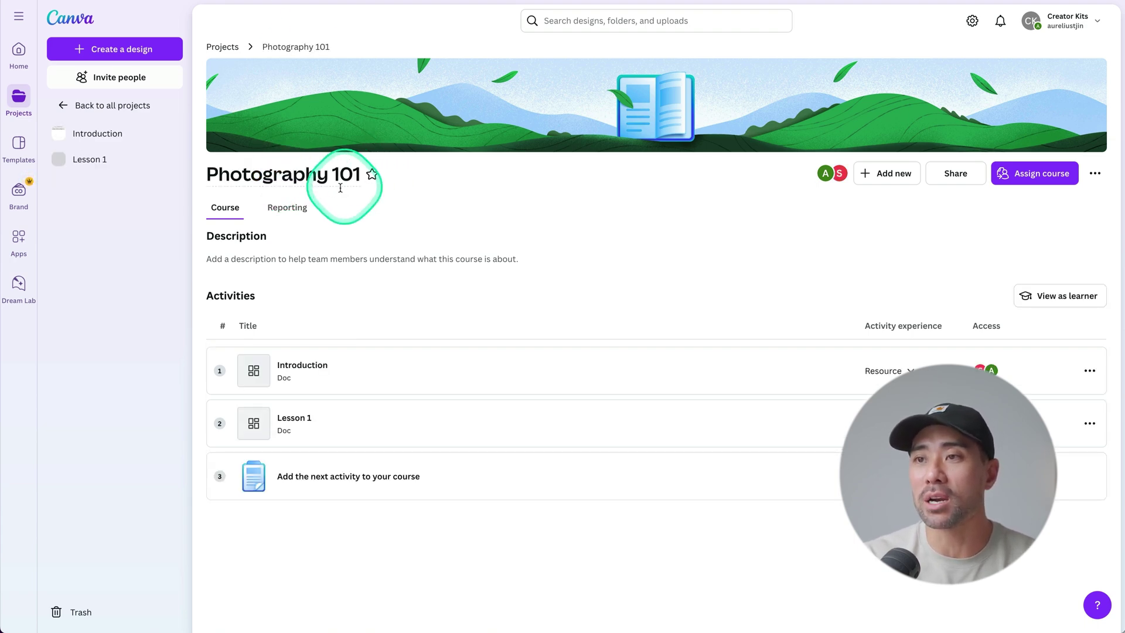
pyautogui.click(315, 175)
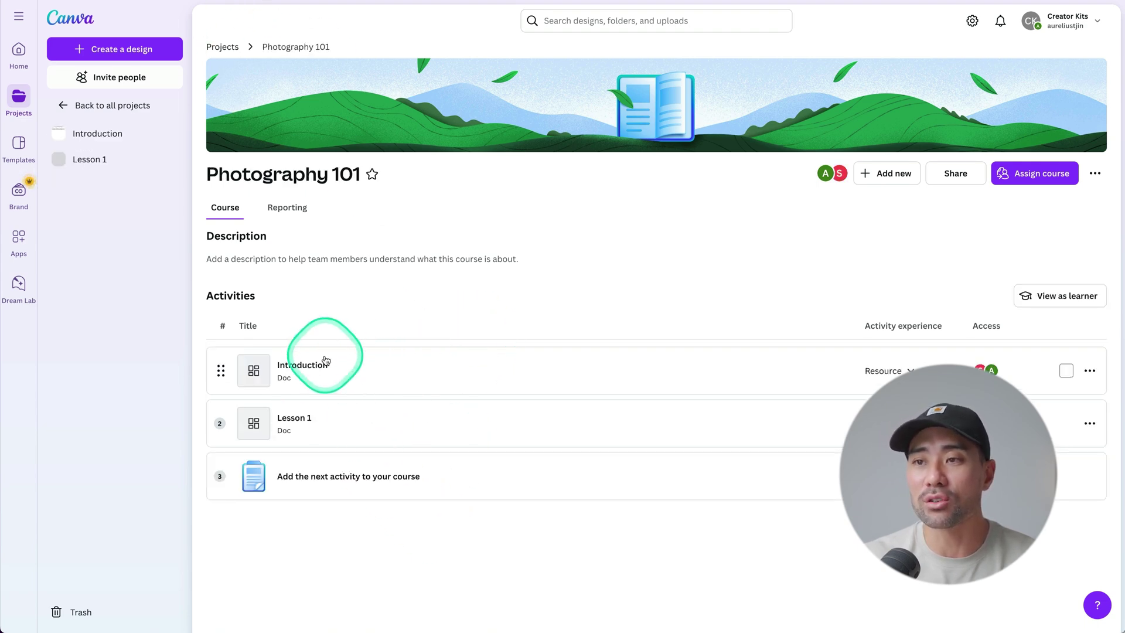
# Step: Choose Create new for the course's next activity and browse the design types
pyautogui.click(321, 482)
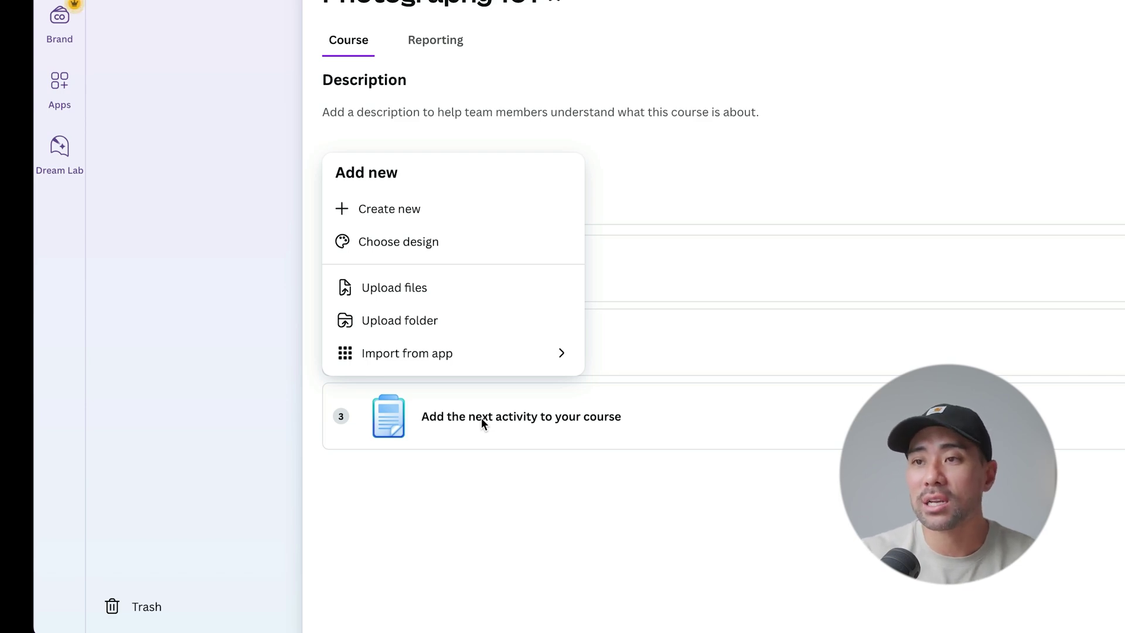
pyautogui.click(397, 217)
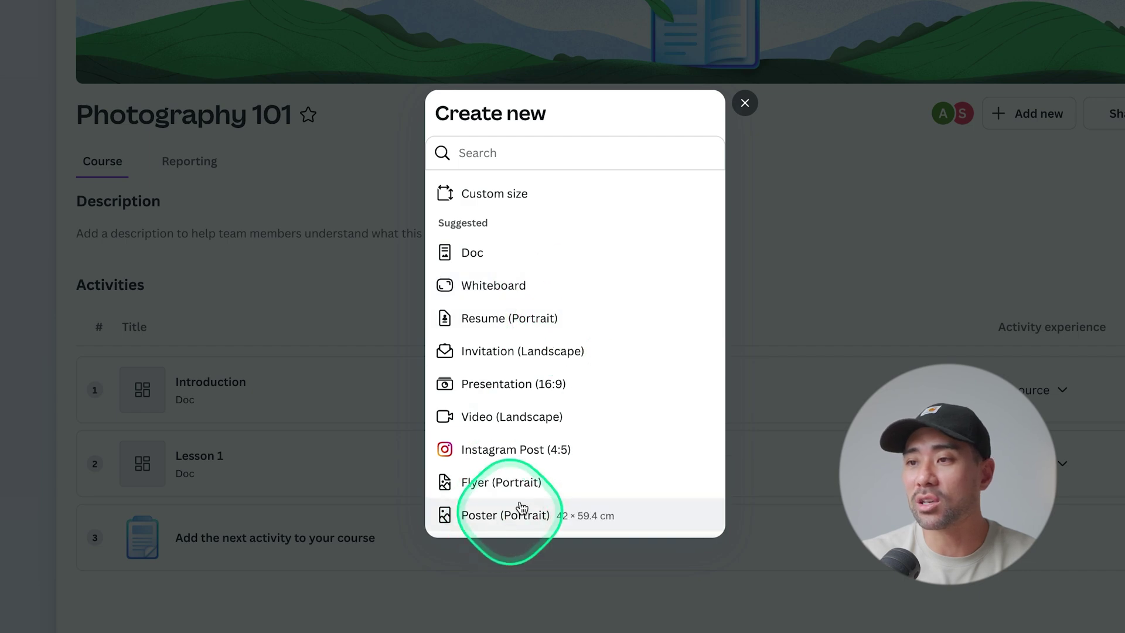
pyautogui.scroll(-3, 522, 508)
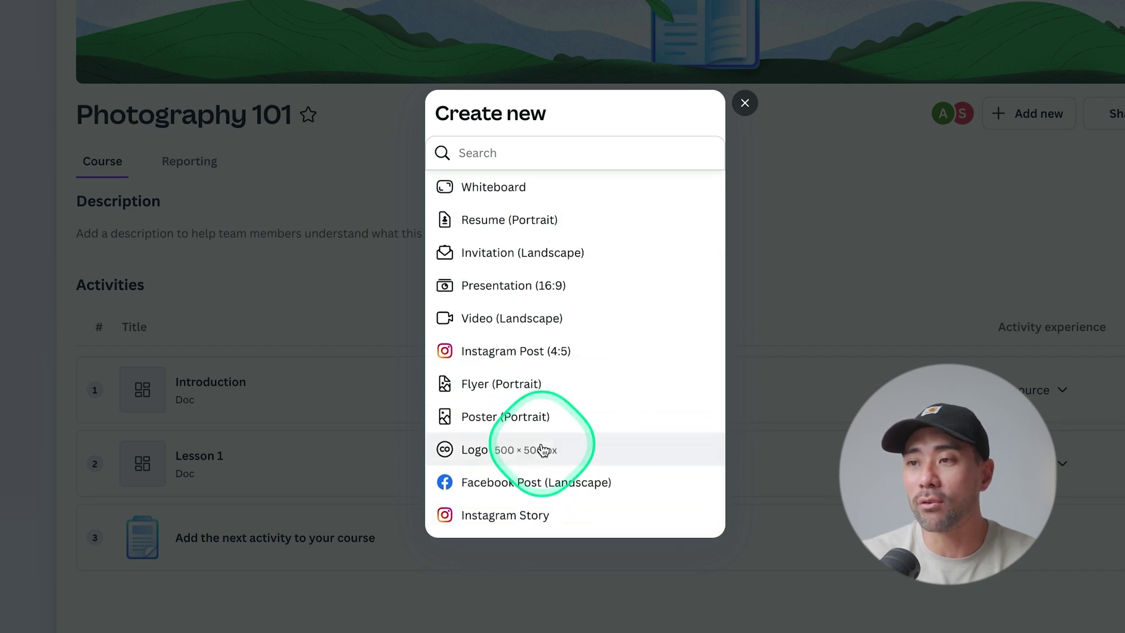
pyautogui.scroll(3, 543, 449)
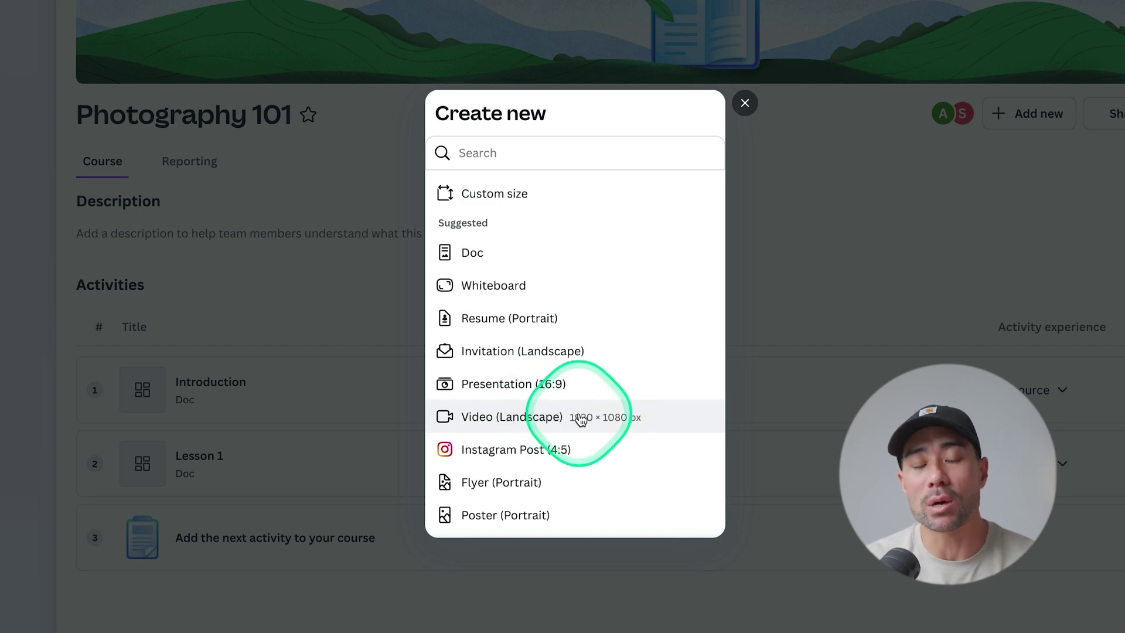
# Step: Add a blank Doc as the course's third activity
pyautogui.click(484, 253)
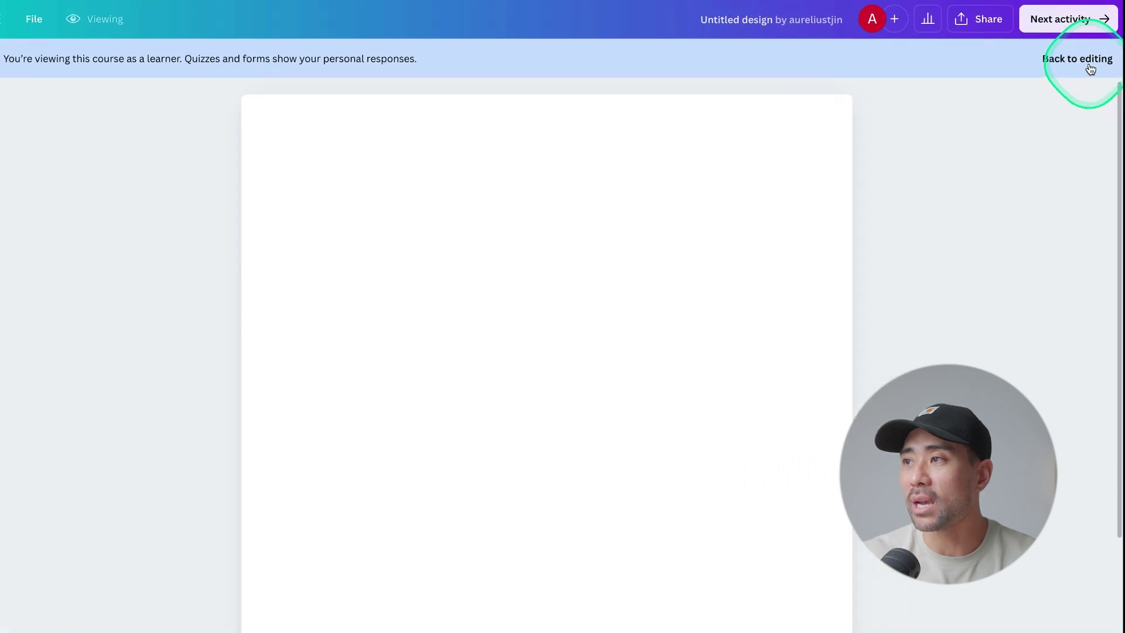
# Step: Set the doc heading to 'Lesson 2' and browse the Brand and Elements panels
pyautogui.click(1067, 75)
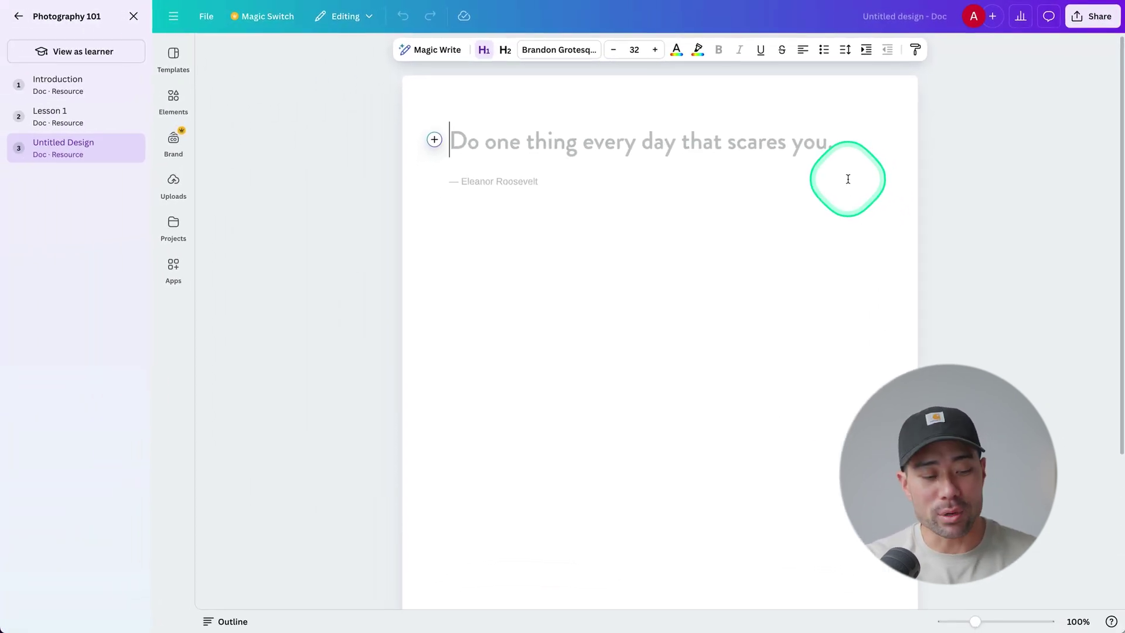
pyautogui.write('Lesson 2')
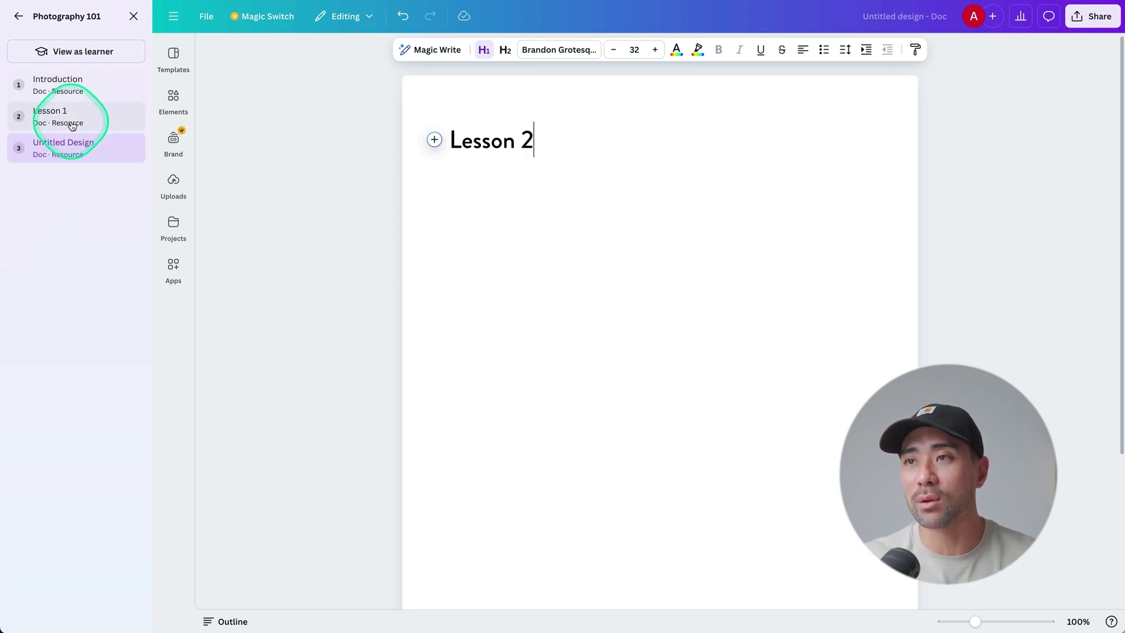
pyautogui.click(513, 135)
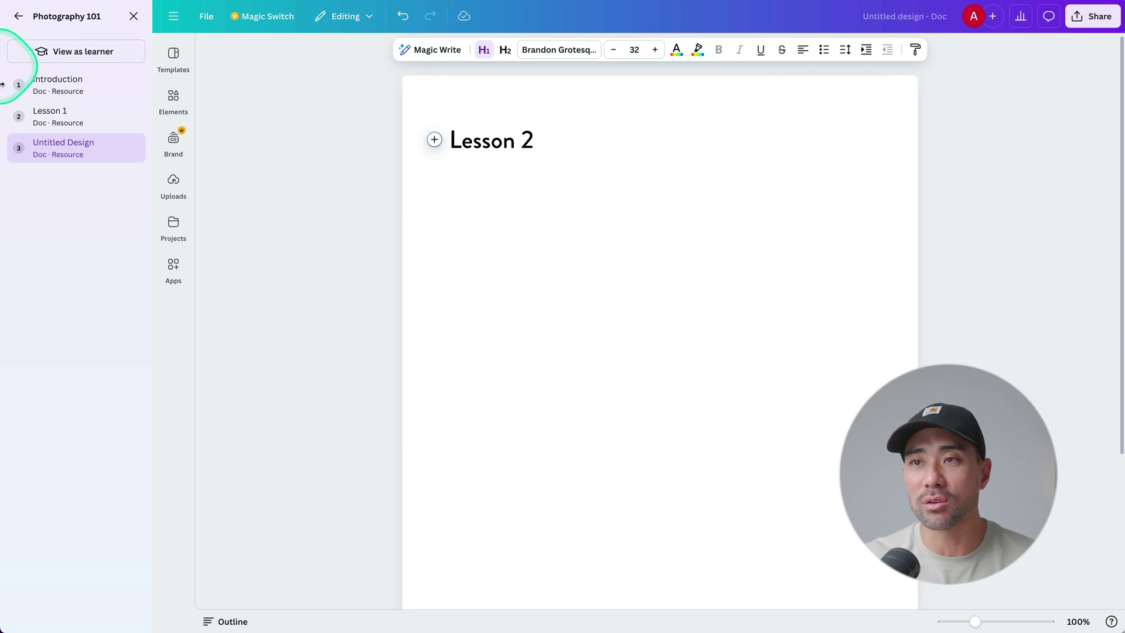
pyautogui.click(170, 141)
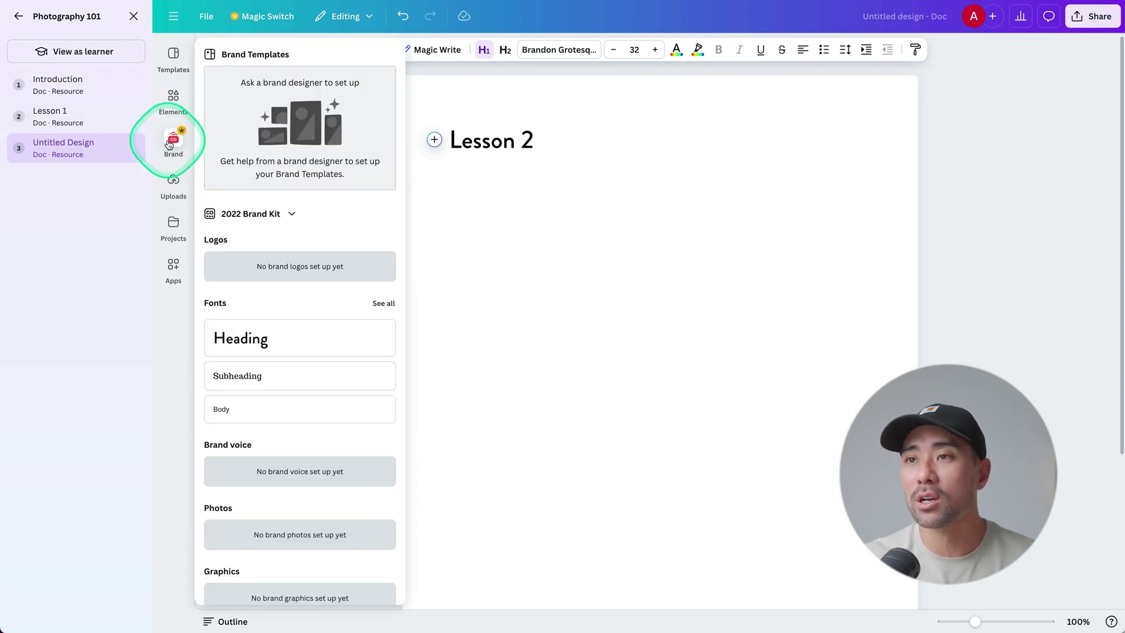
pyautogui.click(174, 97)
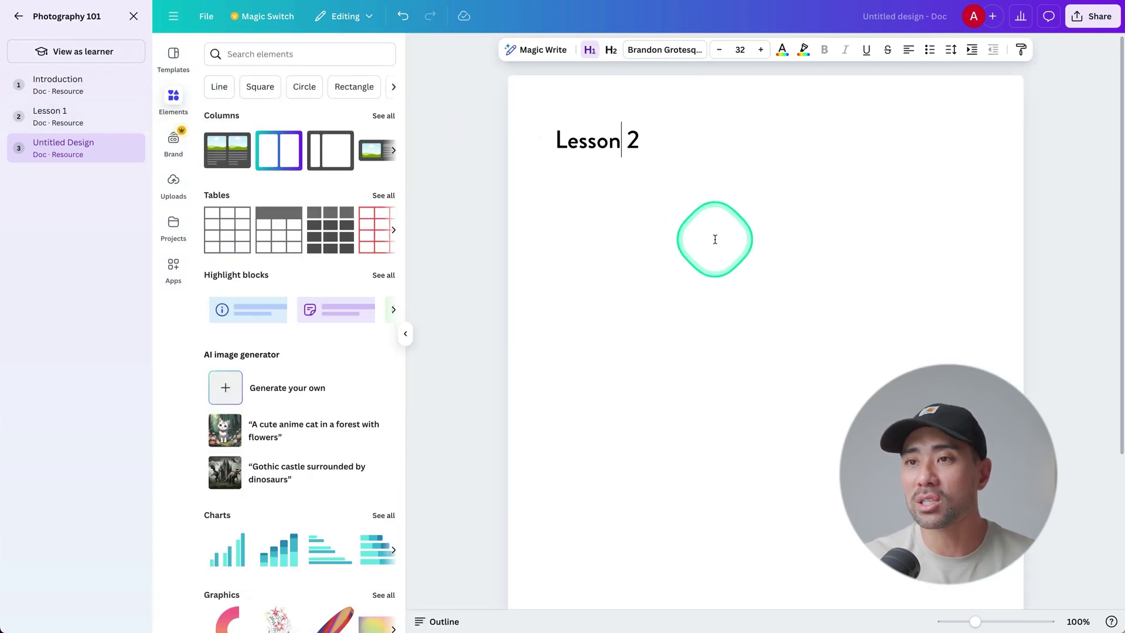
# Step: Add an empty line below the heading, check its insert actions, and return to the course
pyautogui.press('Return')
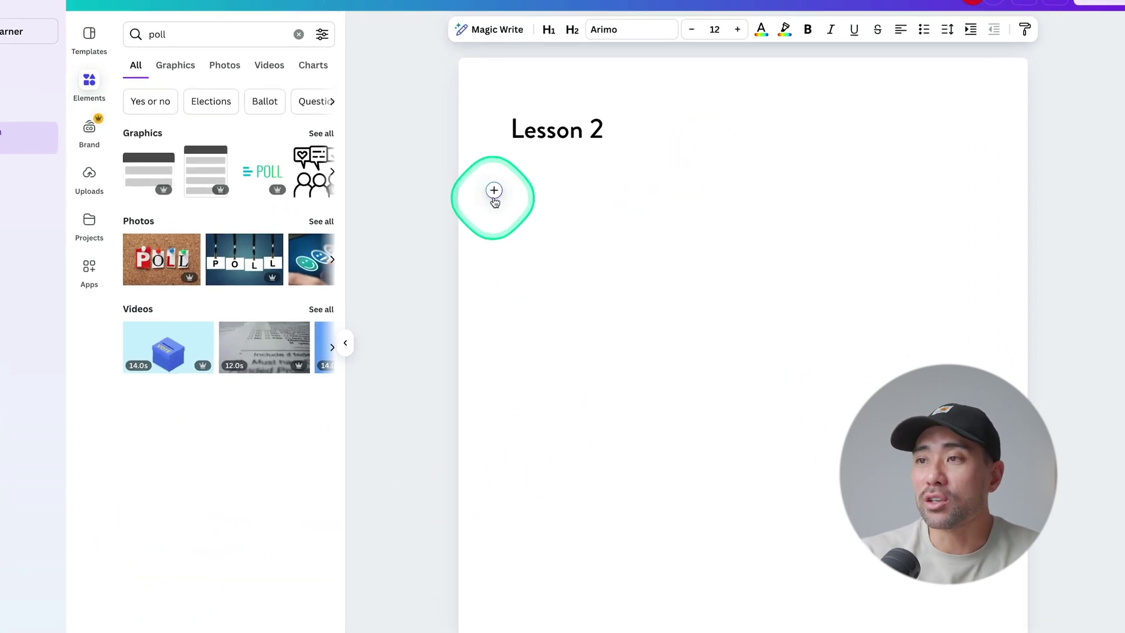
pyautogui.click(540, 195)
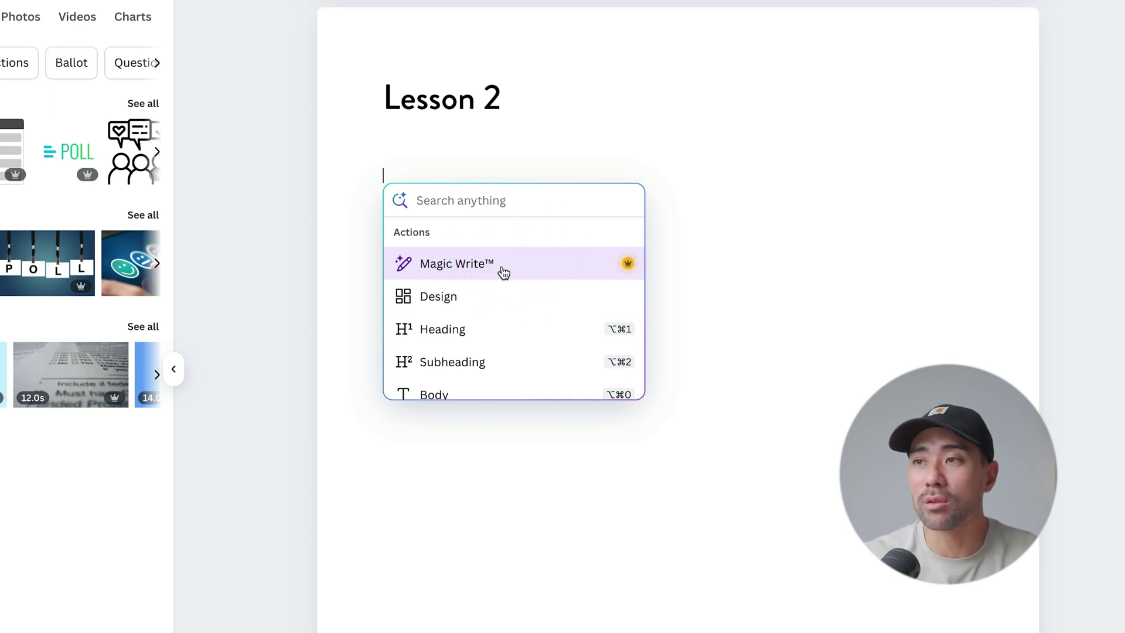
pyautogui.click(585, 156)
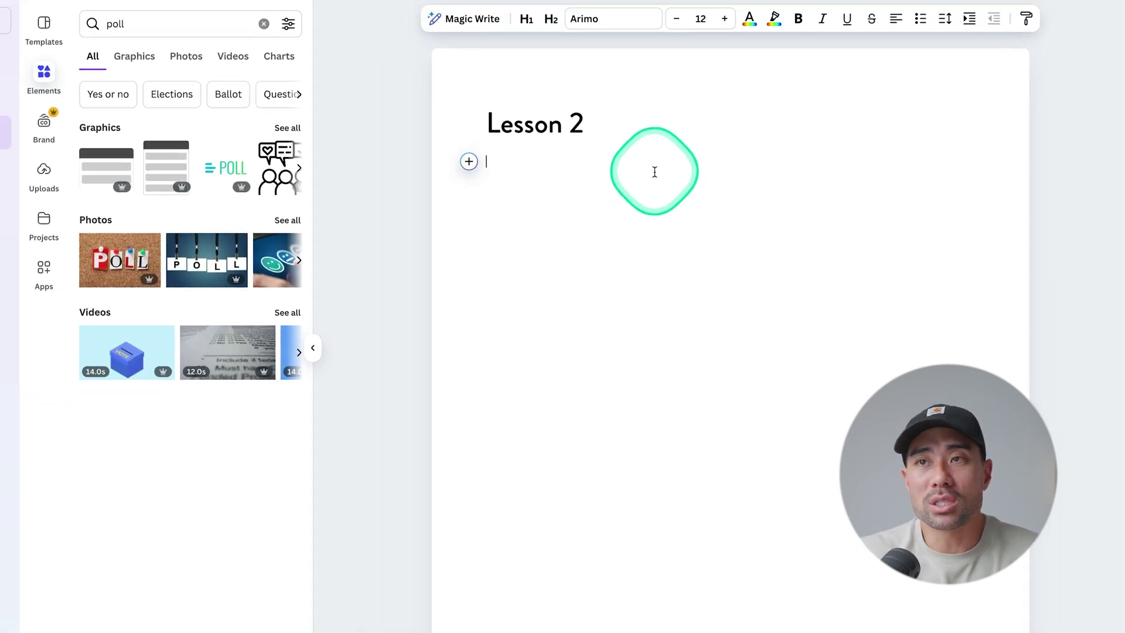
pyautogui.click(14, 16)
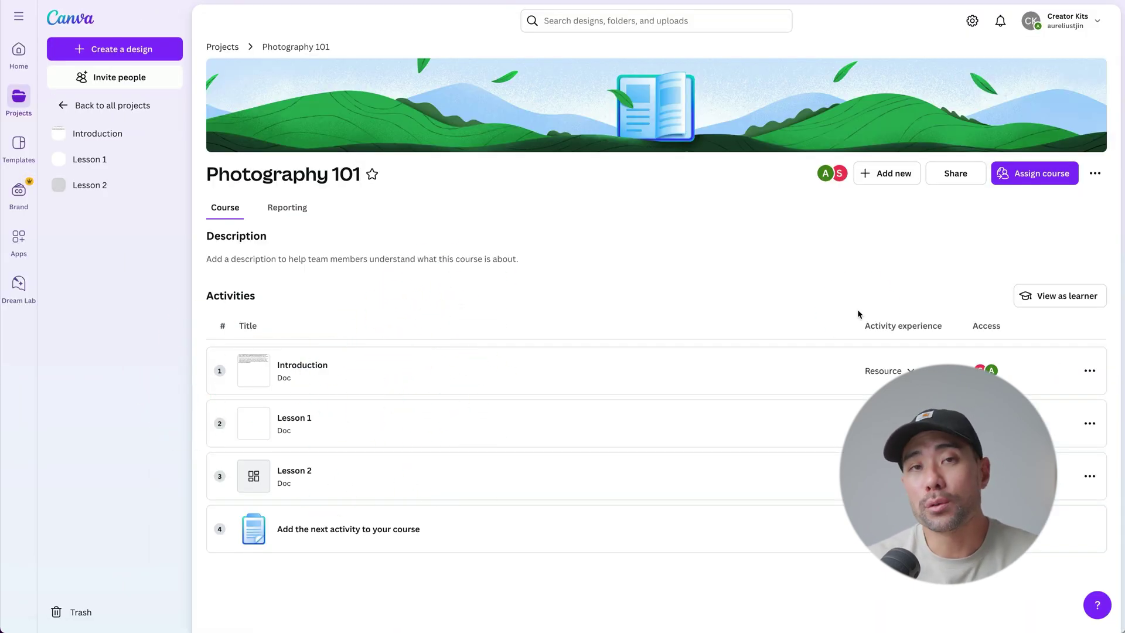
pyautogui.click(1041, 300)
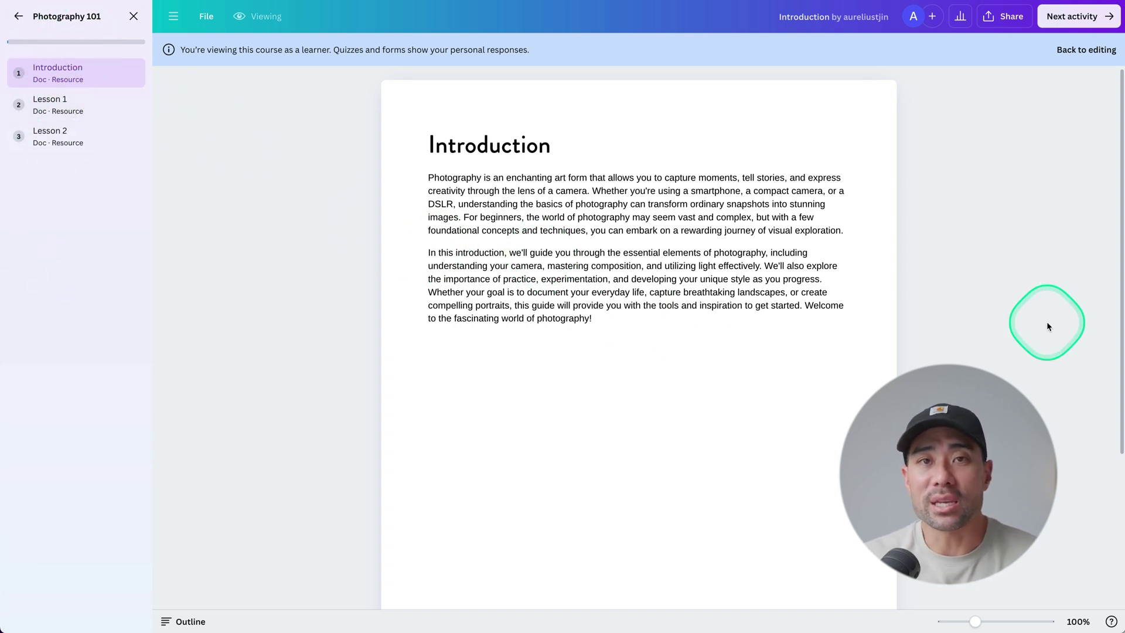
pyautogui.click(1062, 19)
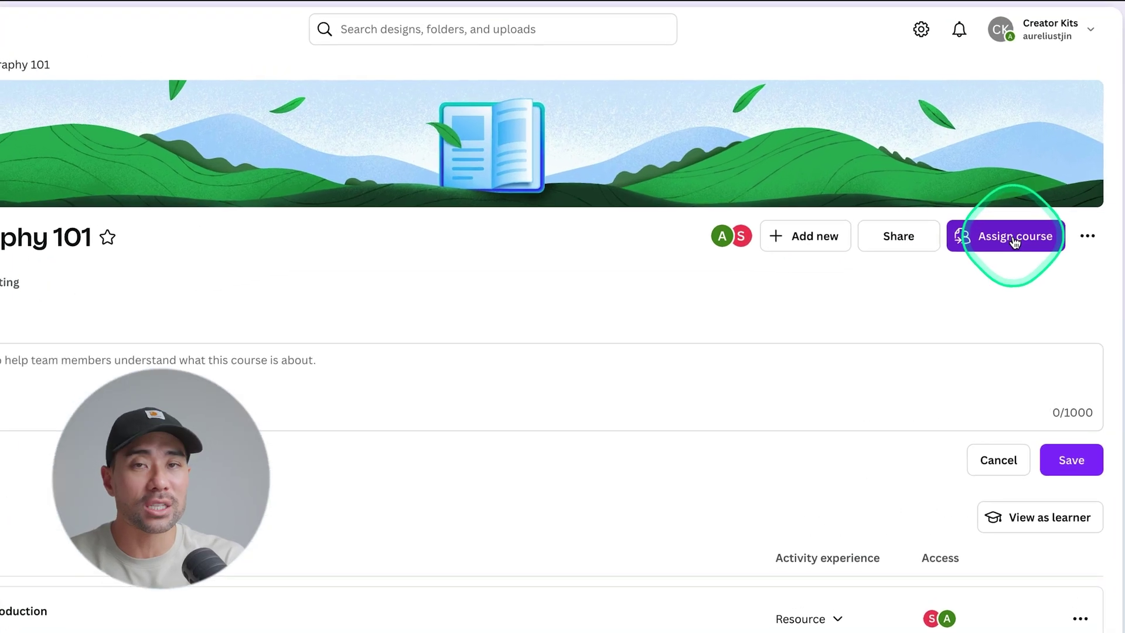
# Step: Assign Photography 101 to a newly created 'Cohort 2' group
pyautogui.click(1011, 218)
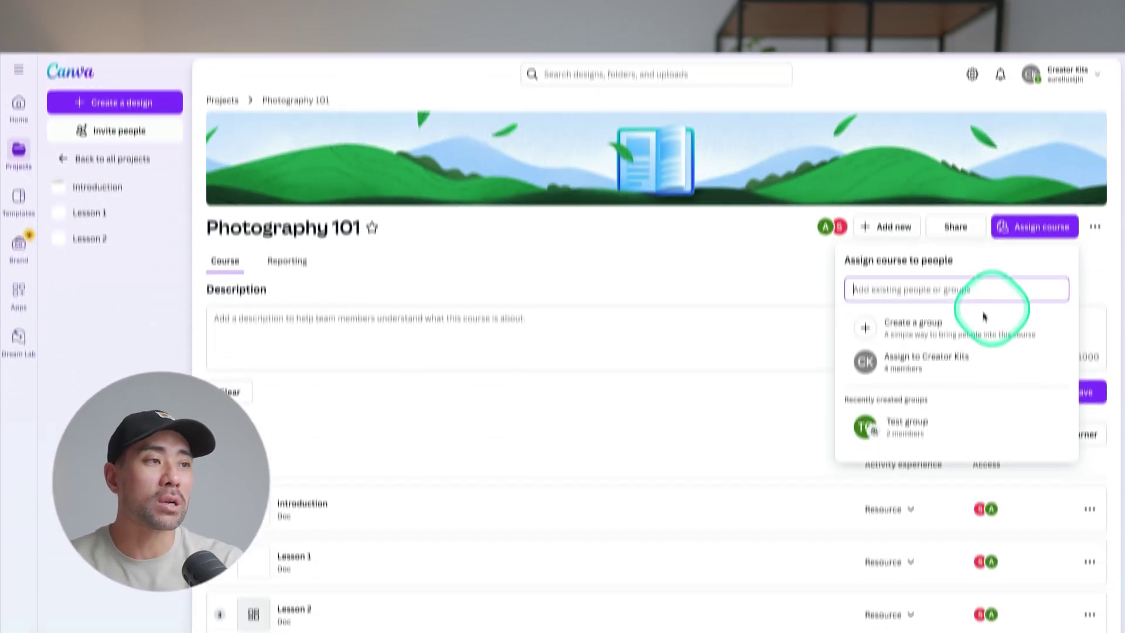
pyautogui.click(959, 266)
pyautogui.write('Cohort')
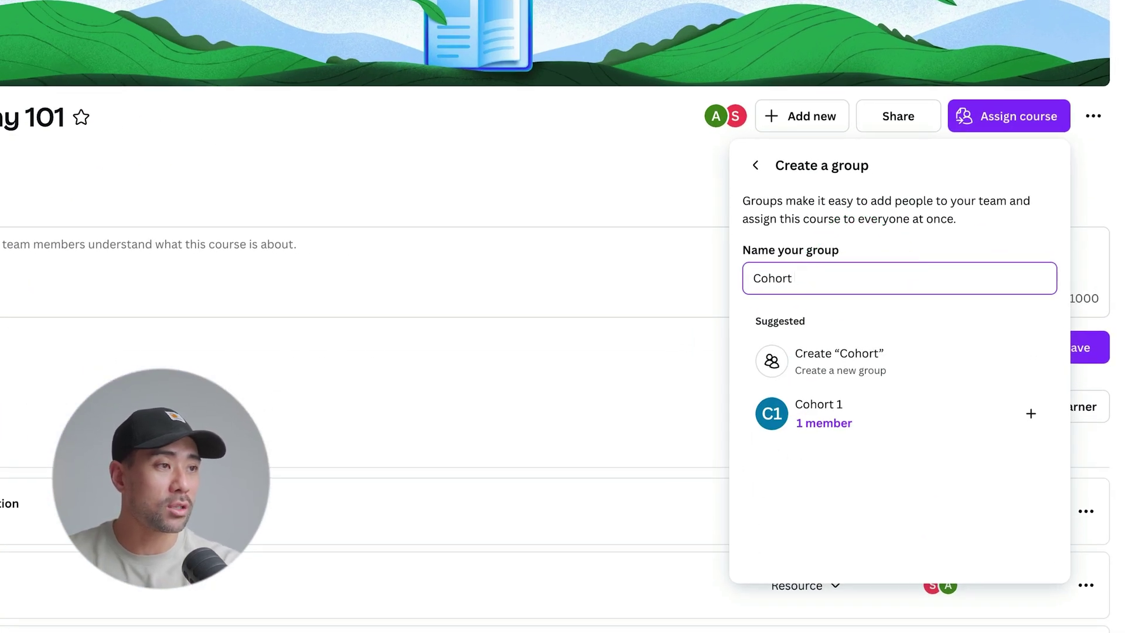
pyautogui.write(' 2')
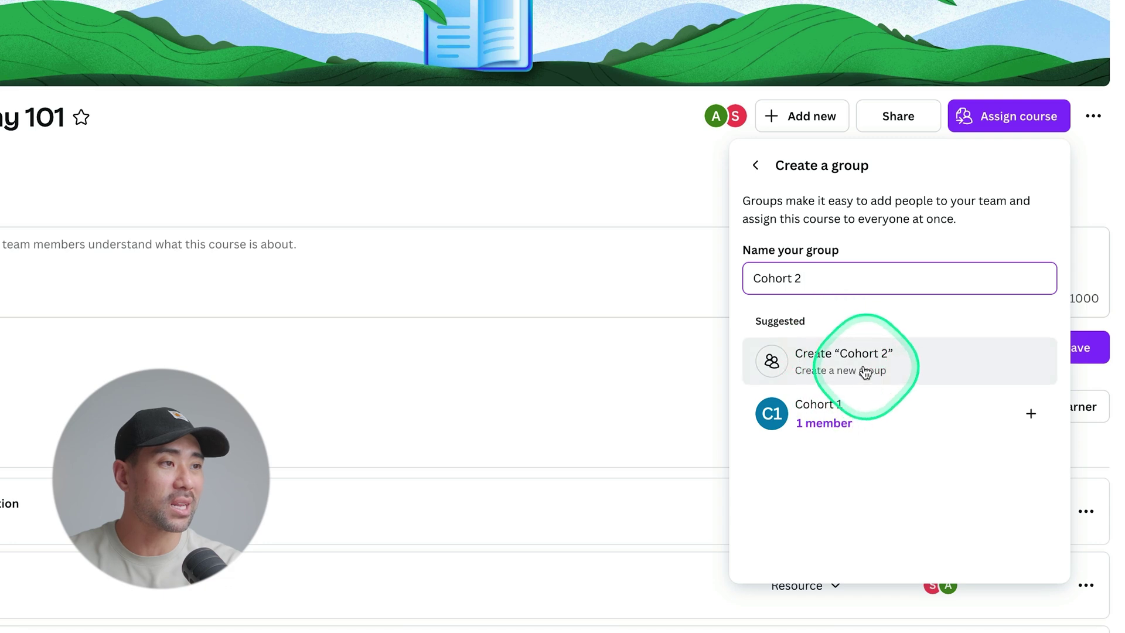
pyautogui.click(865, 372)
pyautogui.click(1029, 395)
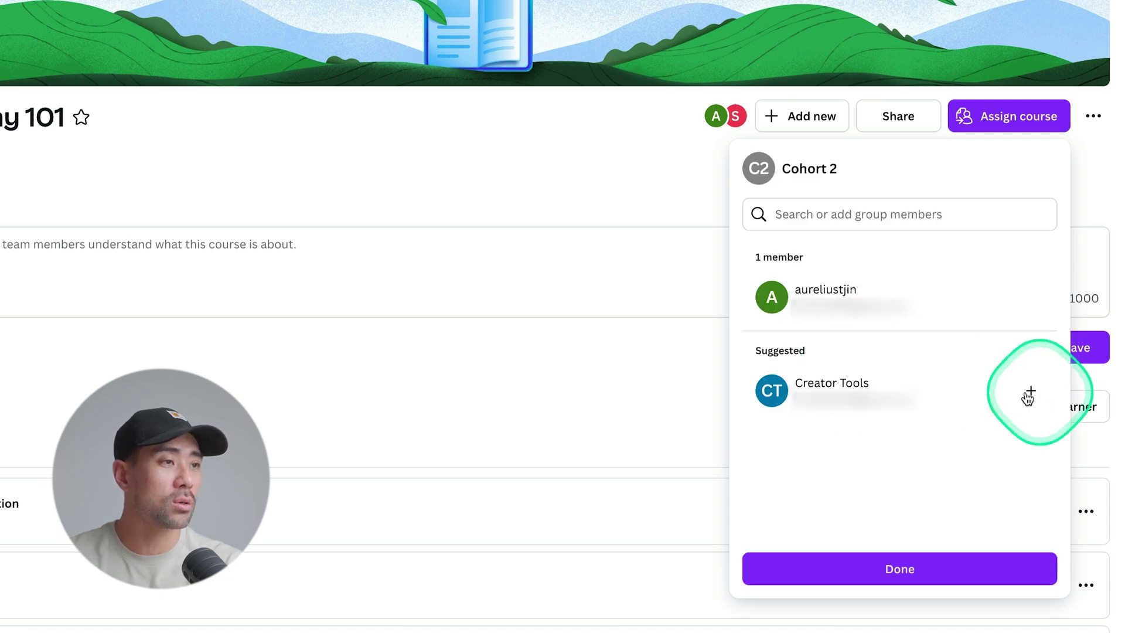
pyautogui.click(912, 515)
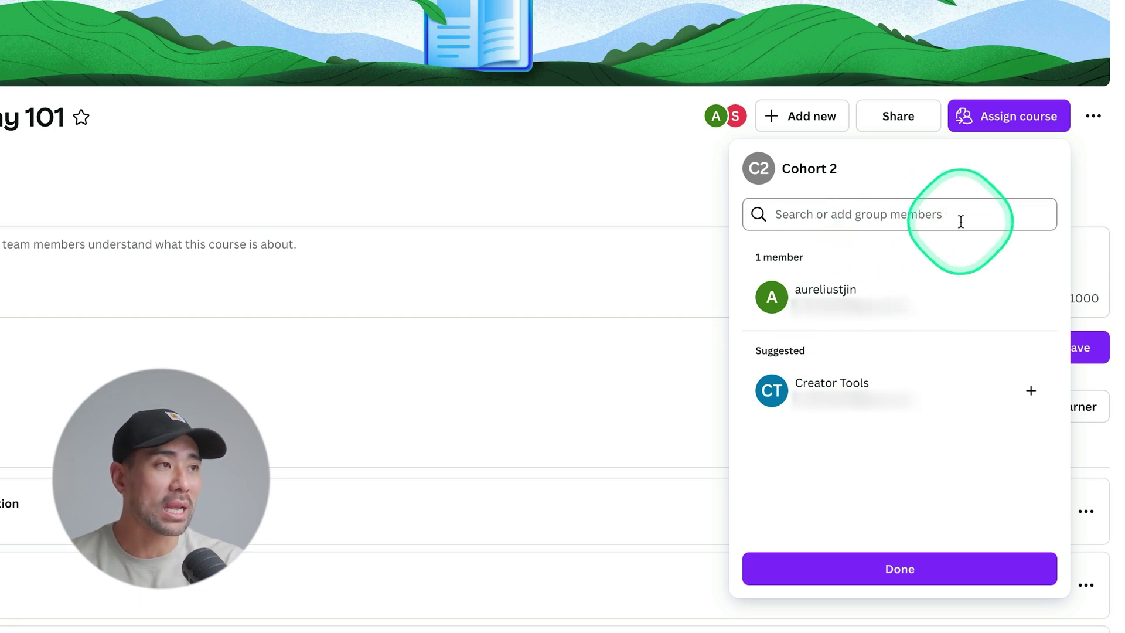
pyautogui.click(920, 580)
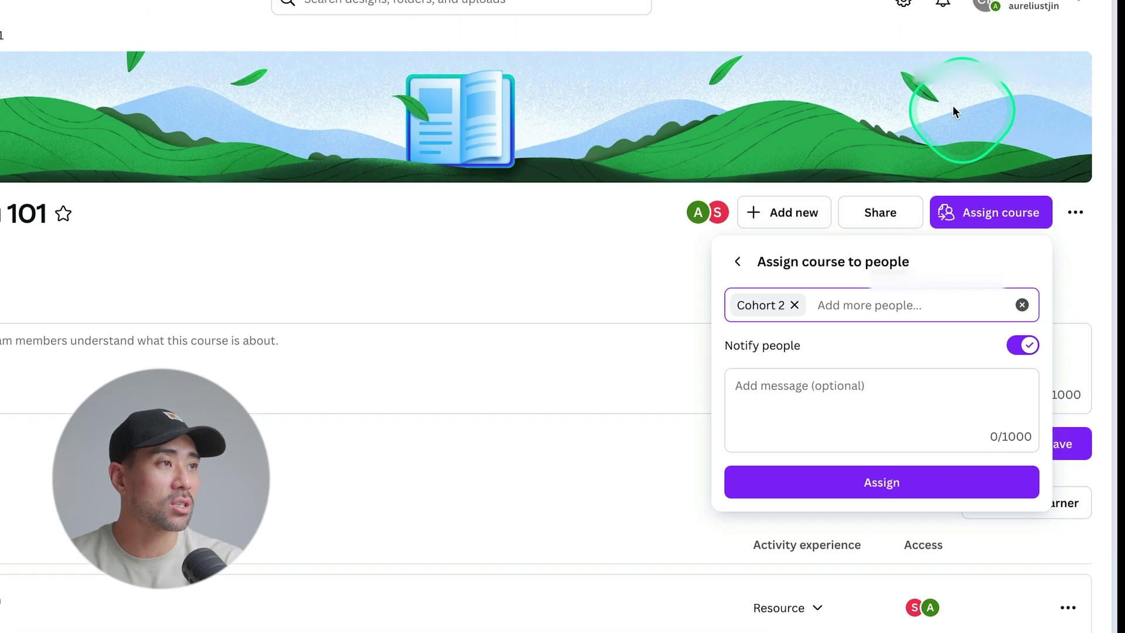
# Step: Open and close the Invite members form, then open and close the Assign course options
pyautogui.click(1049, 13)
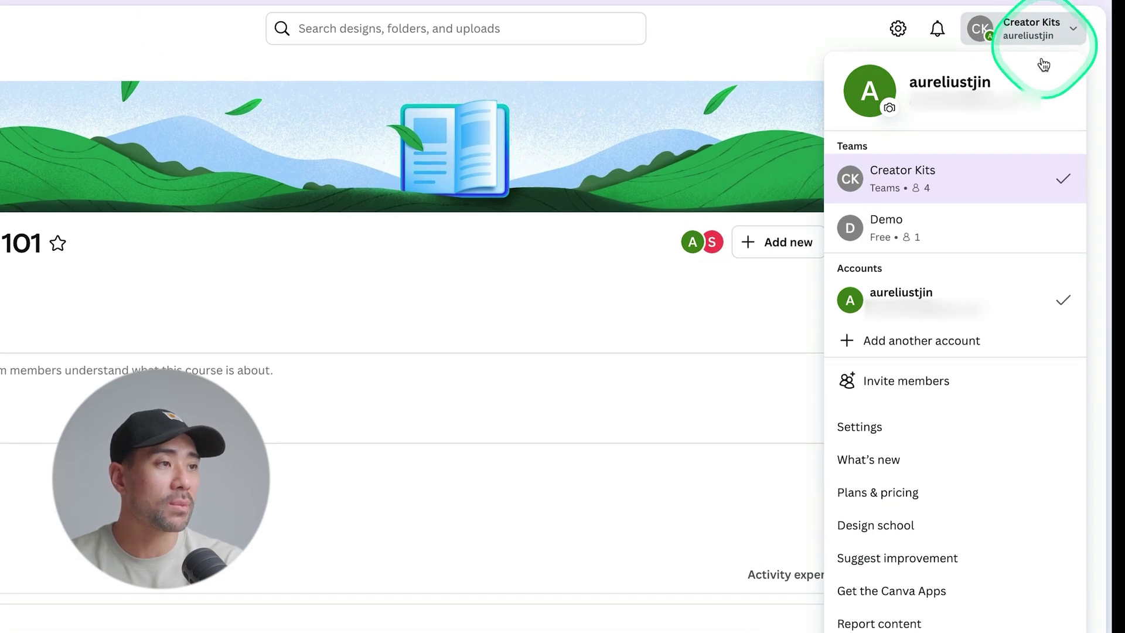
pyautogui.click(961, 381)
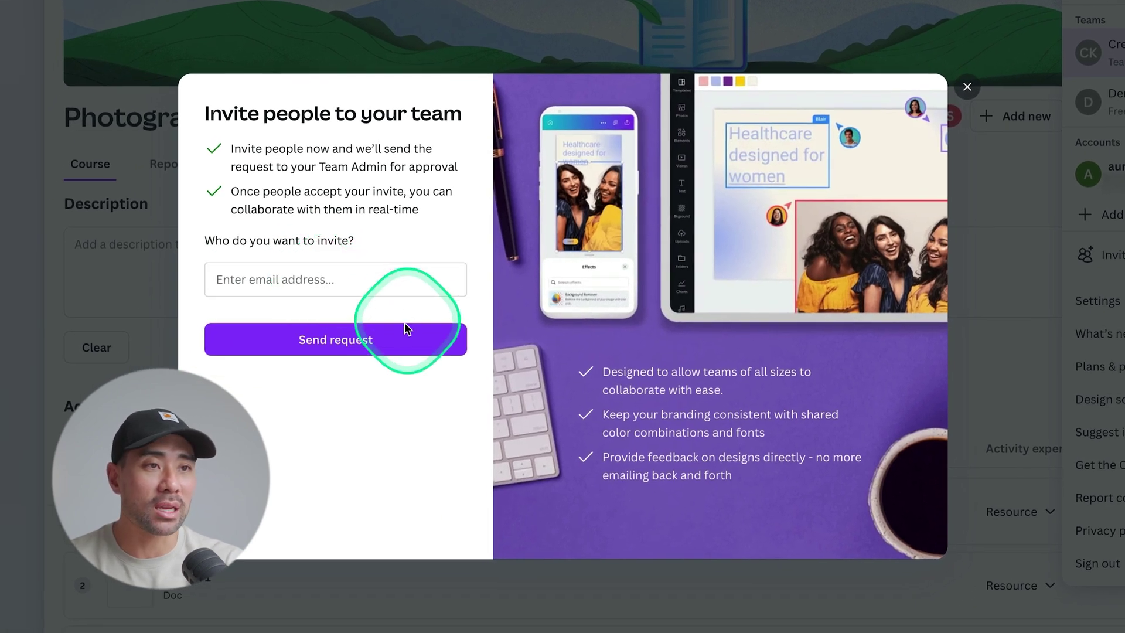
pyautogui.click(966, 88)
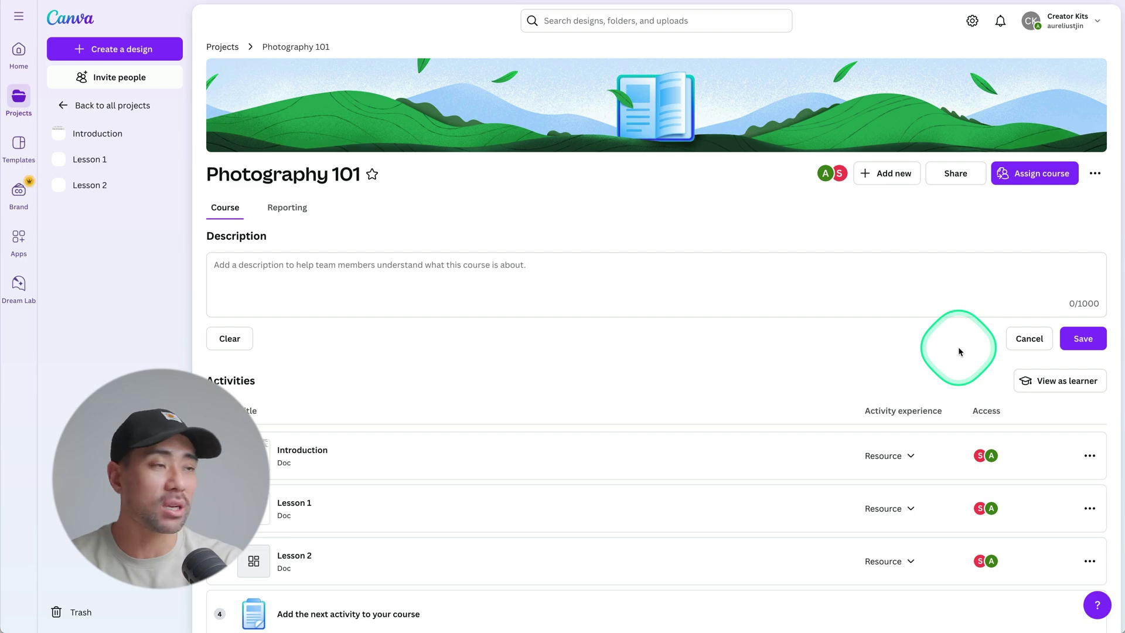
pyautogui.click(1053, 182)
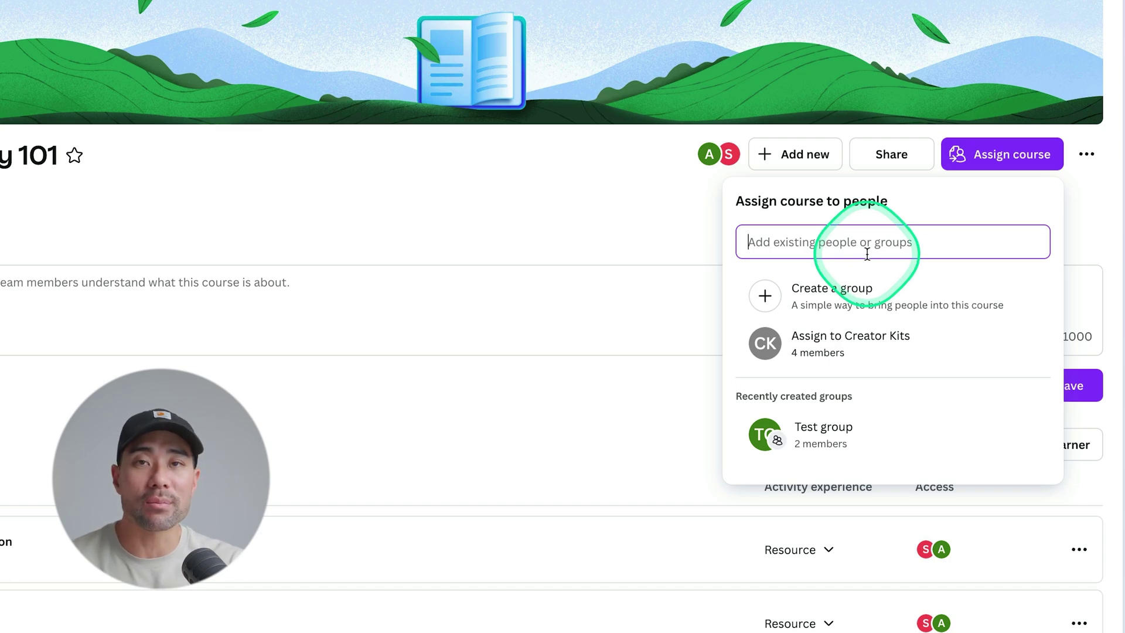
pyautogui.click(676, 227)
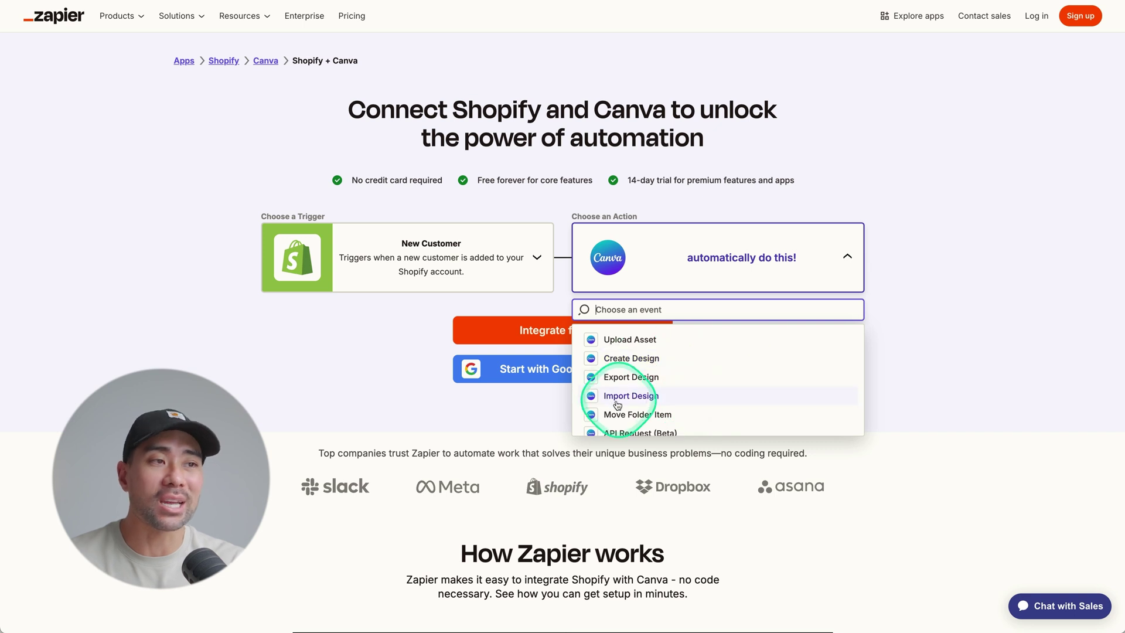
pyautogui.scroll(-3, 672, 378)
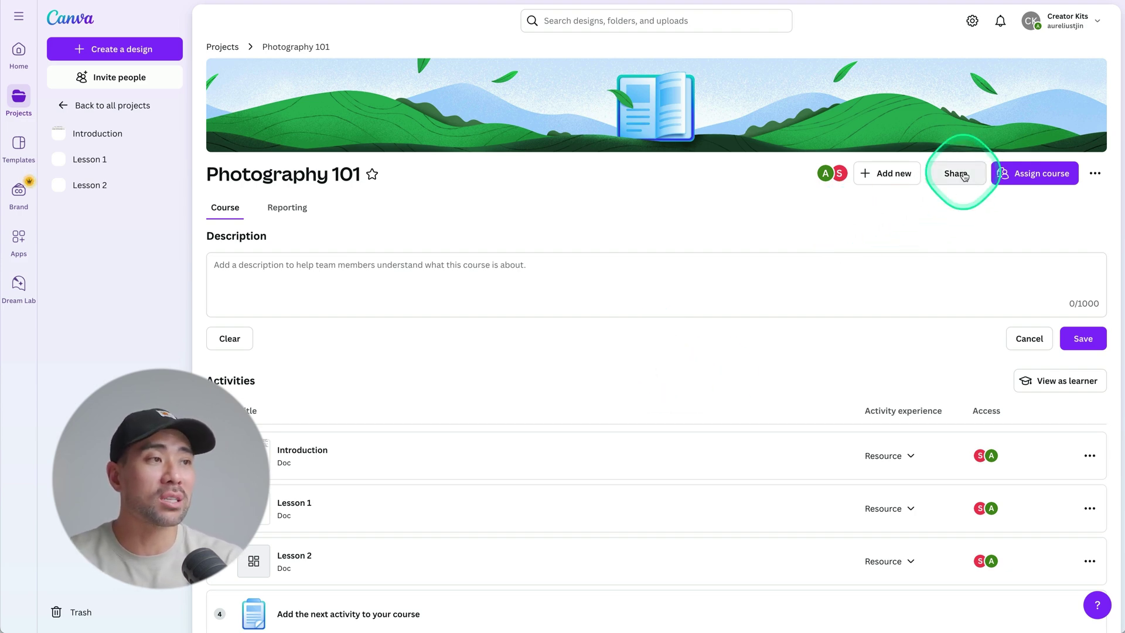
# Step: Open and close Assign course, then view the course's Reporting tab showing no assignments
pyautogui.click(1036, 174)
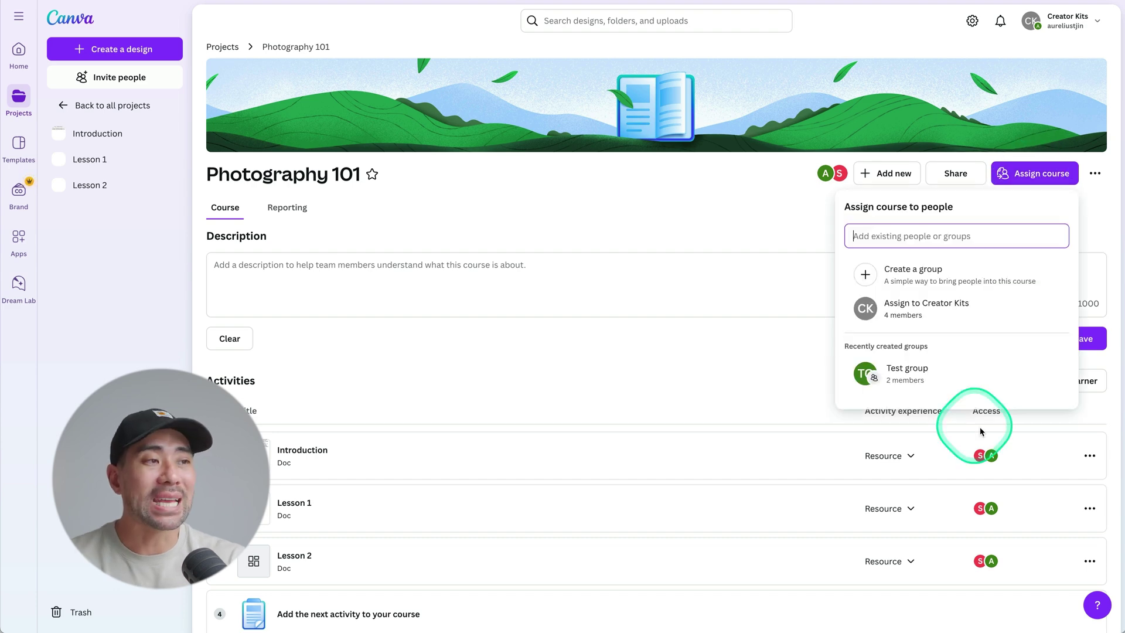
pyautogui.click(756, 372)
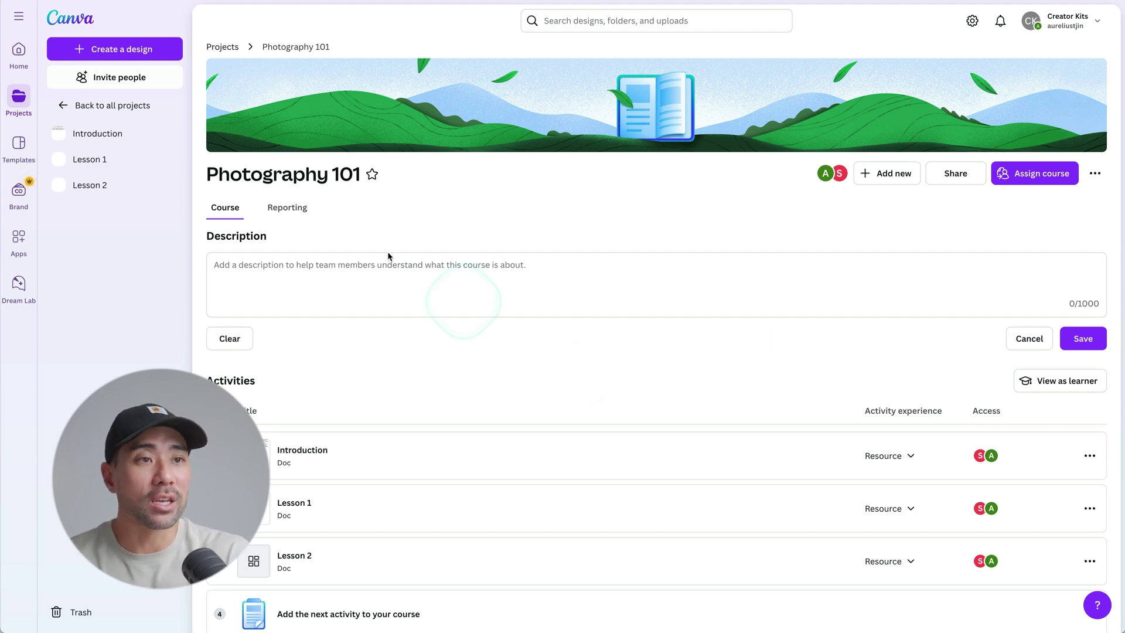
pyautogui.click(288, 212)
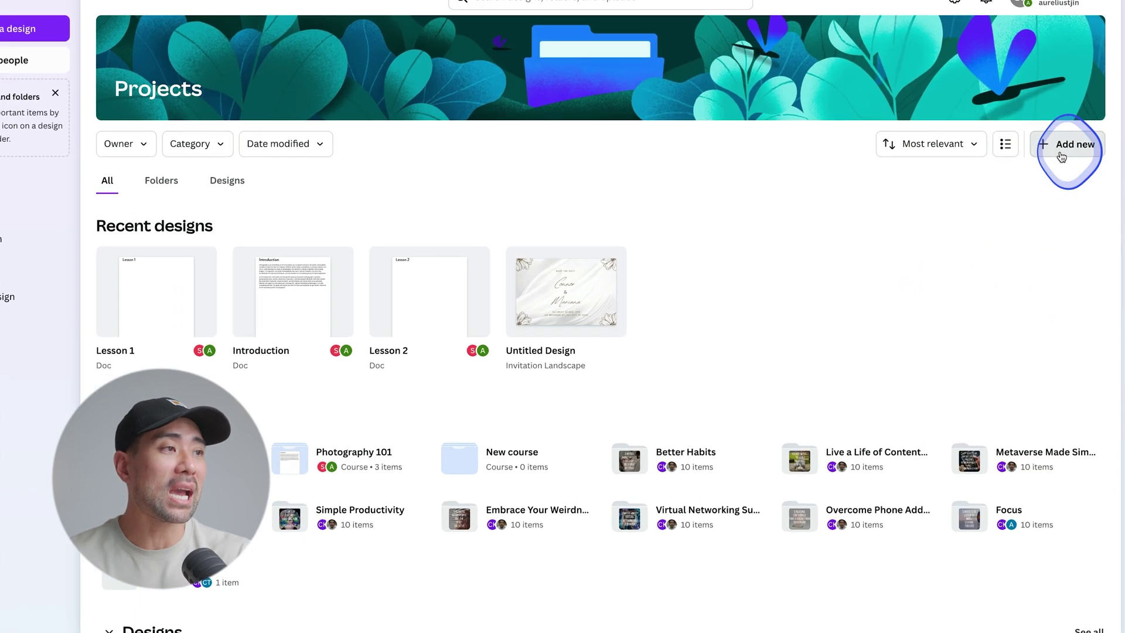
# Step: From the Projects page's Add new menu, open Create a design and expand it to show more design types
pyautogui.click(1073, 152)
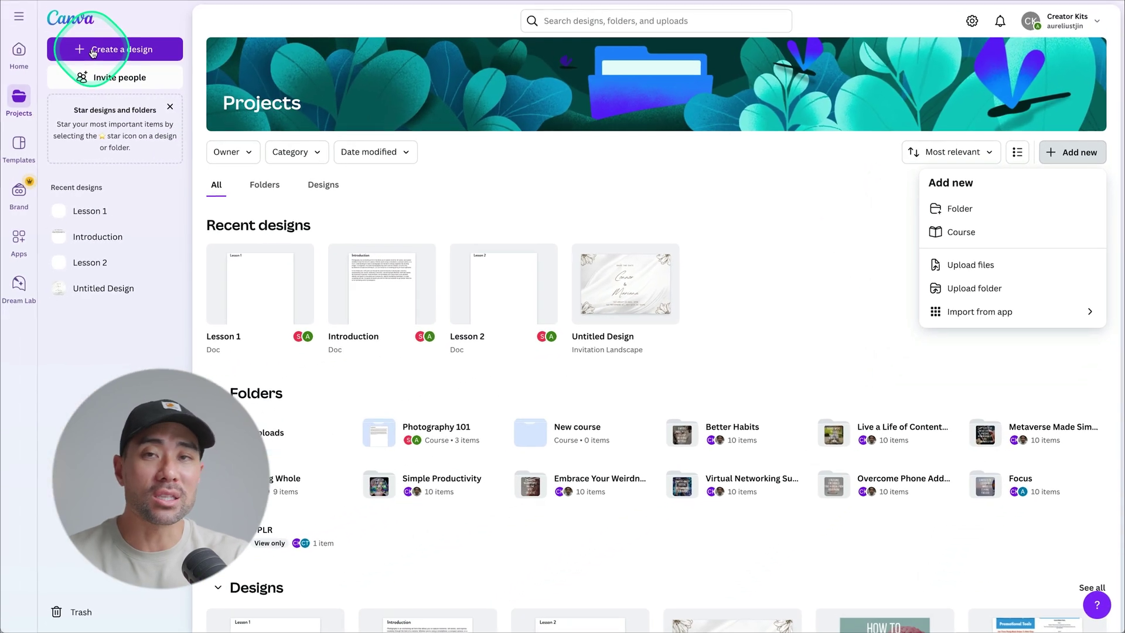
pyautogui.click(93, 51)
pyautogui.click(292, 405)
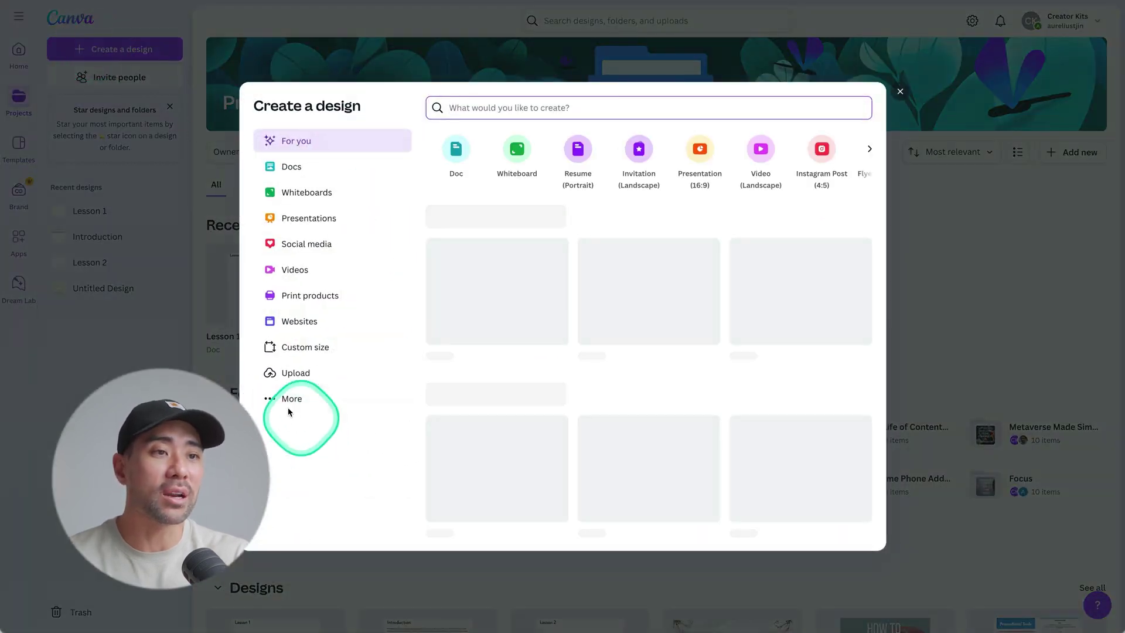